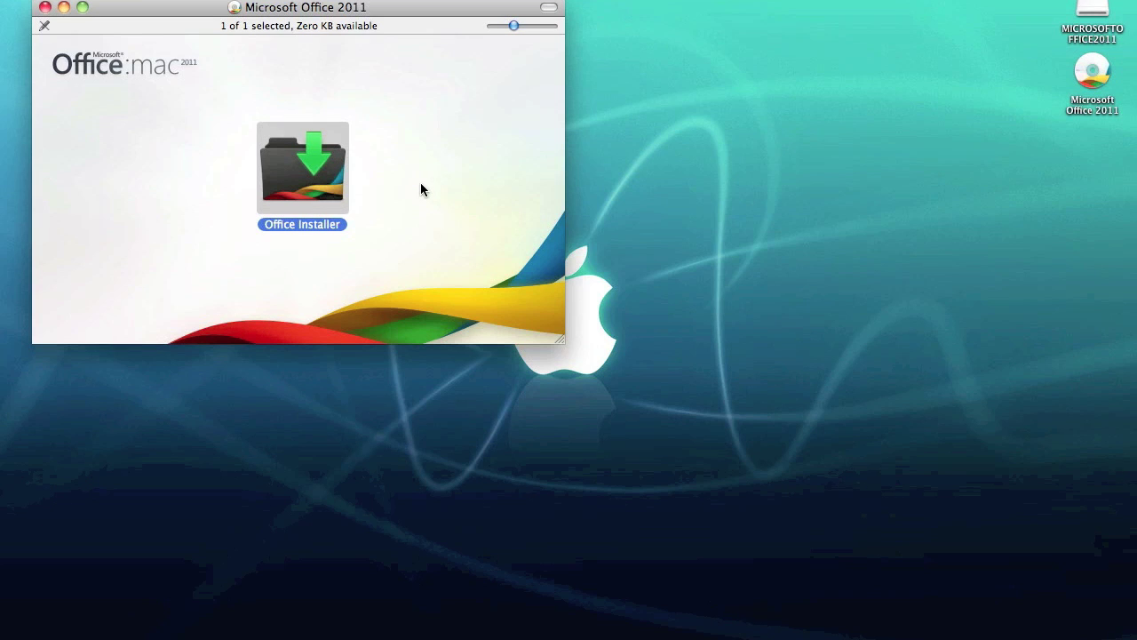
- Start the Office Installer from the Microsoft Office 2011 disc, opening its Introduction page
{"action": "double_click", "coordinate": [313, 186]}
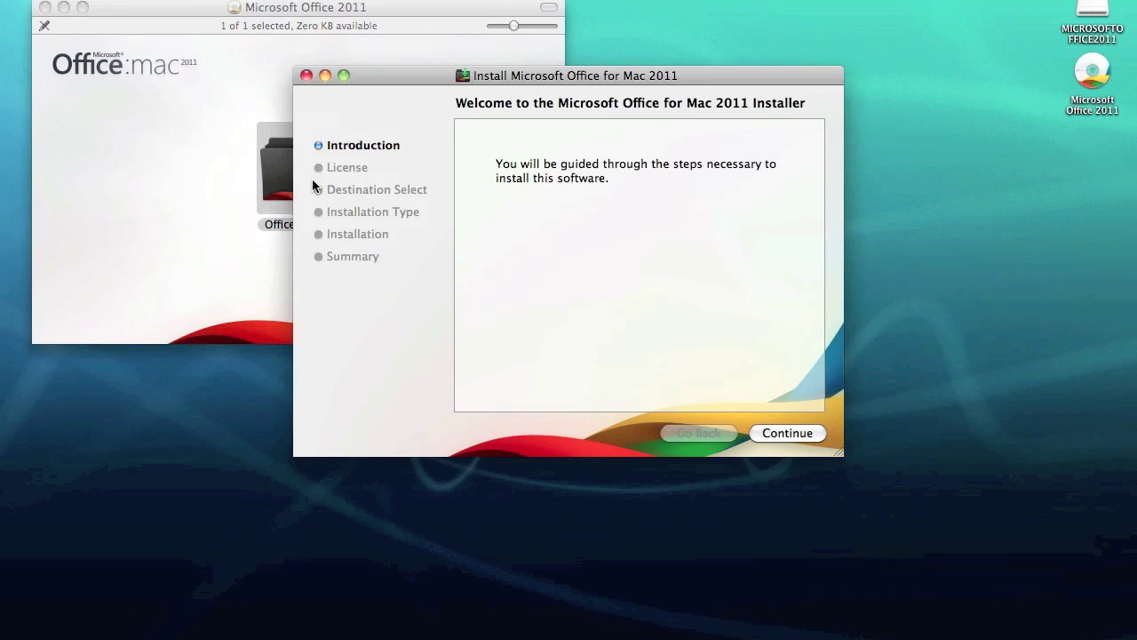
- Read through the software license agreement and accept its terms
{"action": "left_click", "coordinate": [803, 436]}
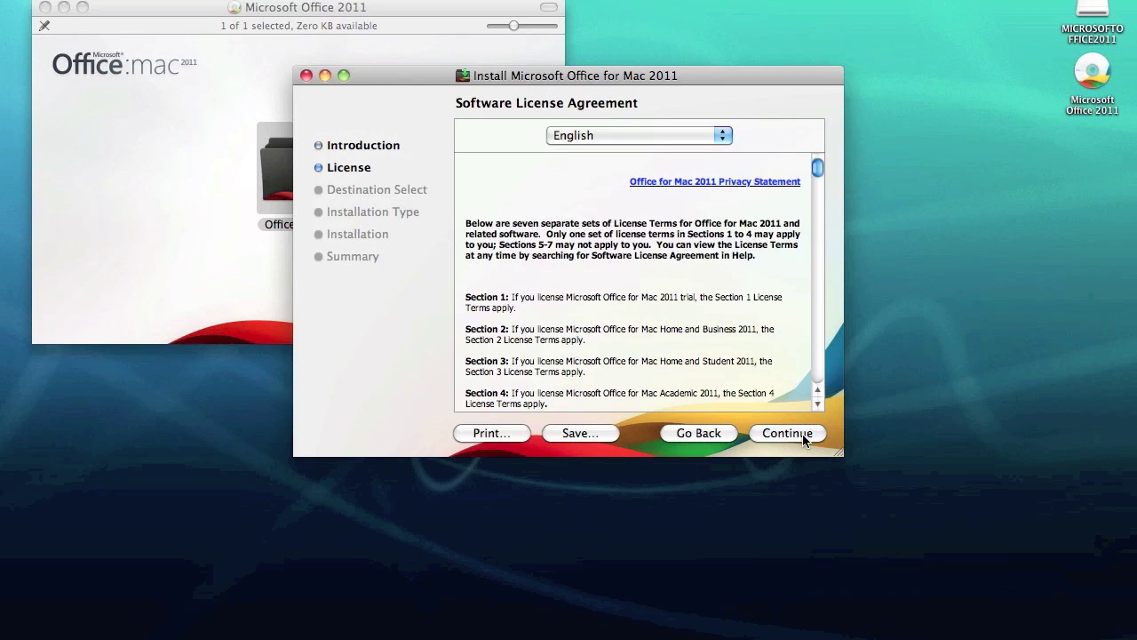
{"action": "scroll", "coordinate": [779, 227], "scroll_direction": "down", "scroll_amount": 10}
{"action": "scroll", "coordinate": [780, 233], "scroll_direction": "down", "scroll_amount": 5}
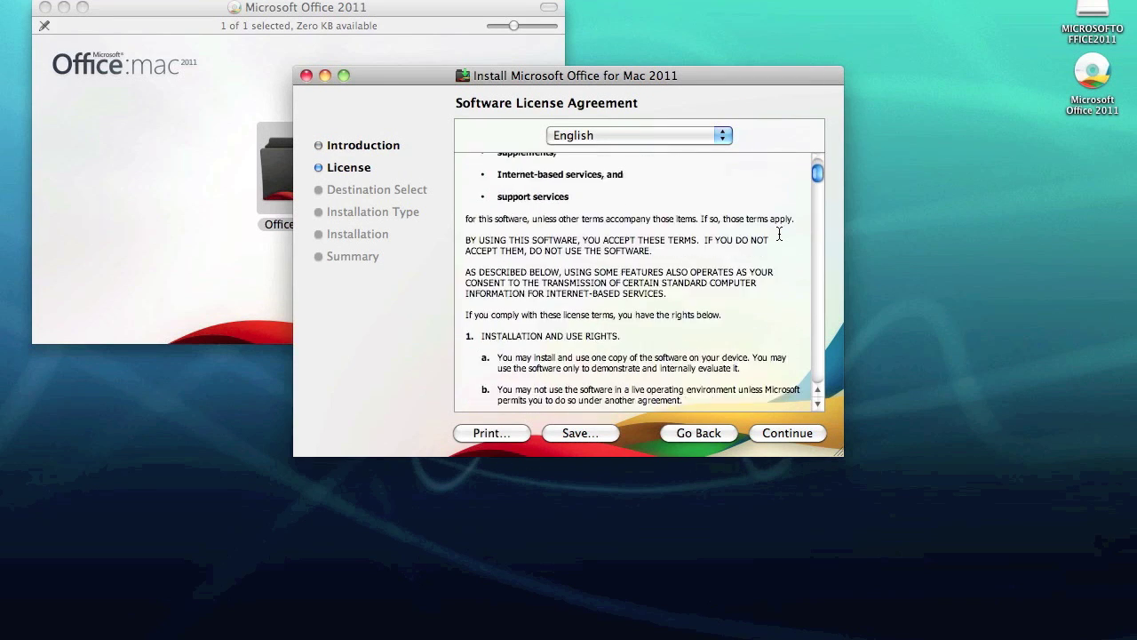
{"action": "scroll", "coordinate": [780, 234], "scroll_direction": "up", "scroll_amount": 10}
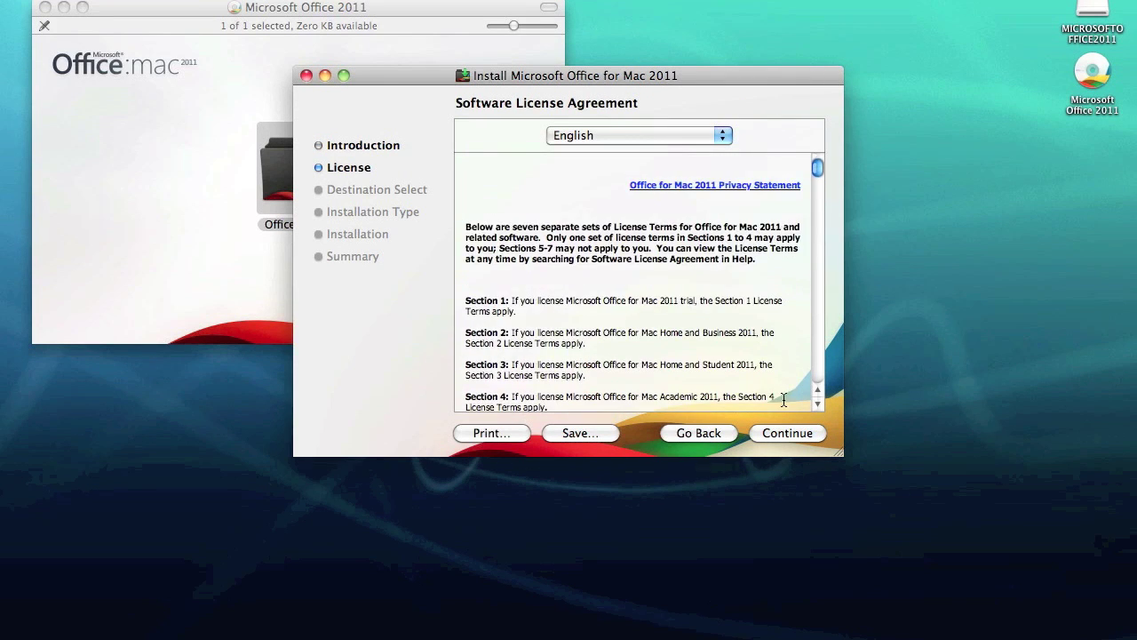
{"action": "left_click", "coordinate": [787, 435]}
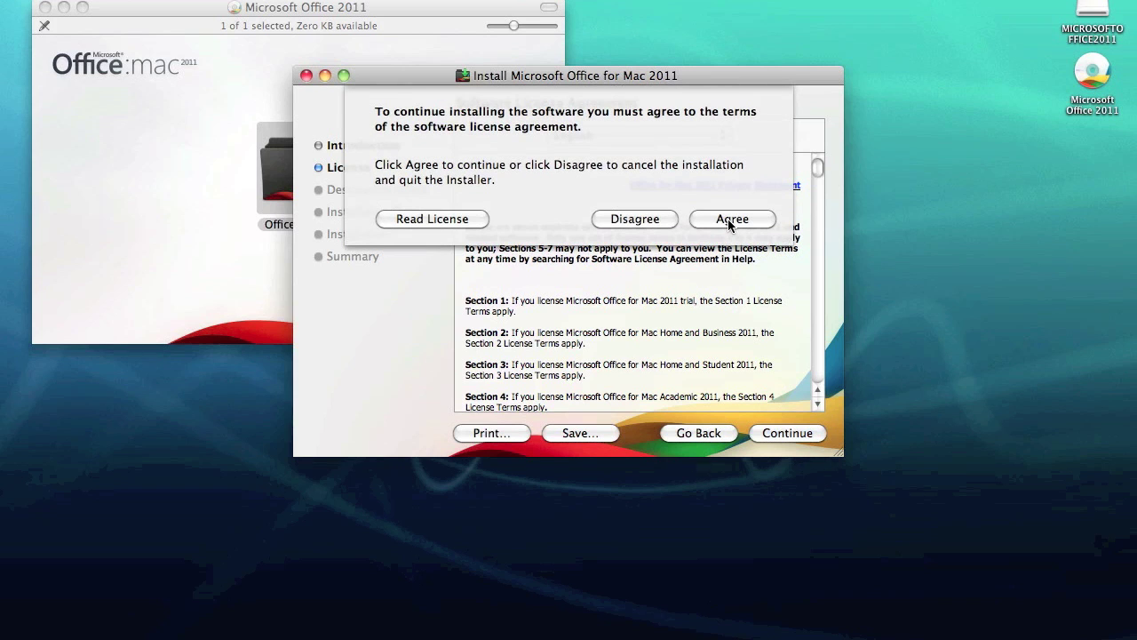
{"action": "left_click", "coordinate": [728, 219]}
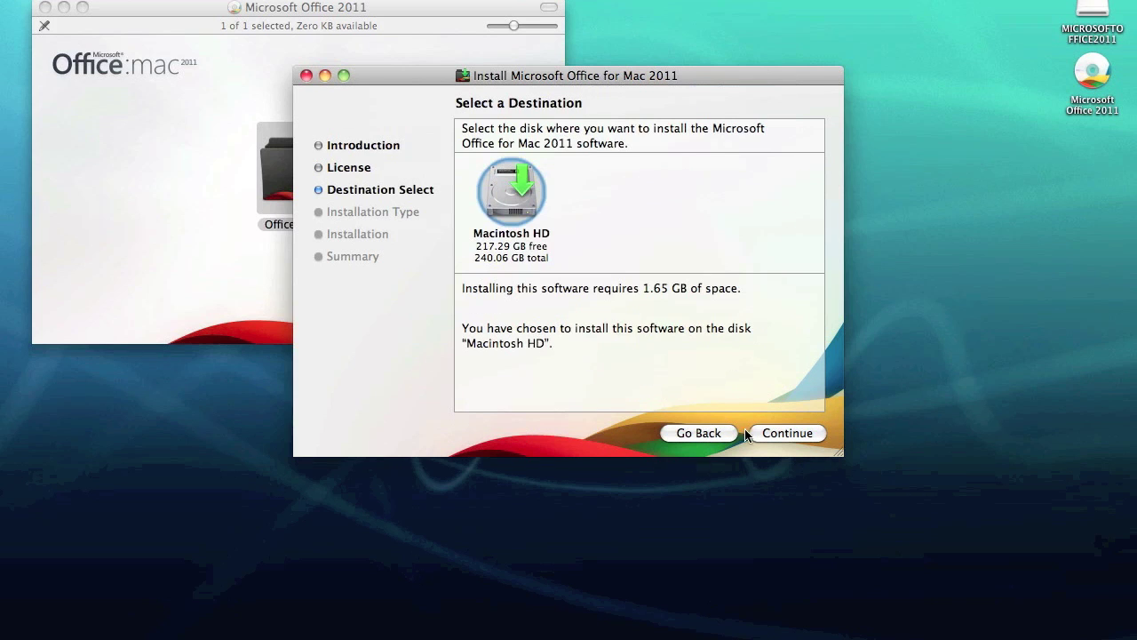
- Choose a custom install keeping all Office 2011 packages, including Outlook, selected, and start it
{"action": "left_click", "coordinate": [778, 430]}
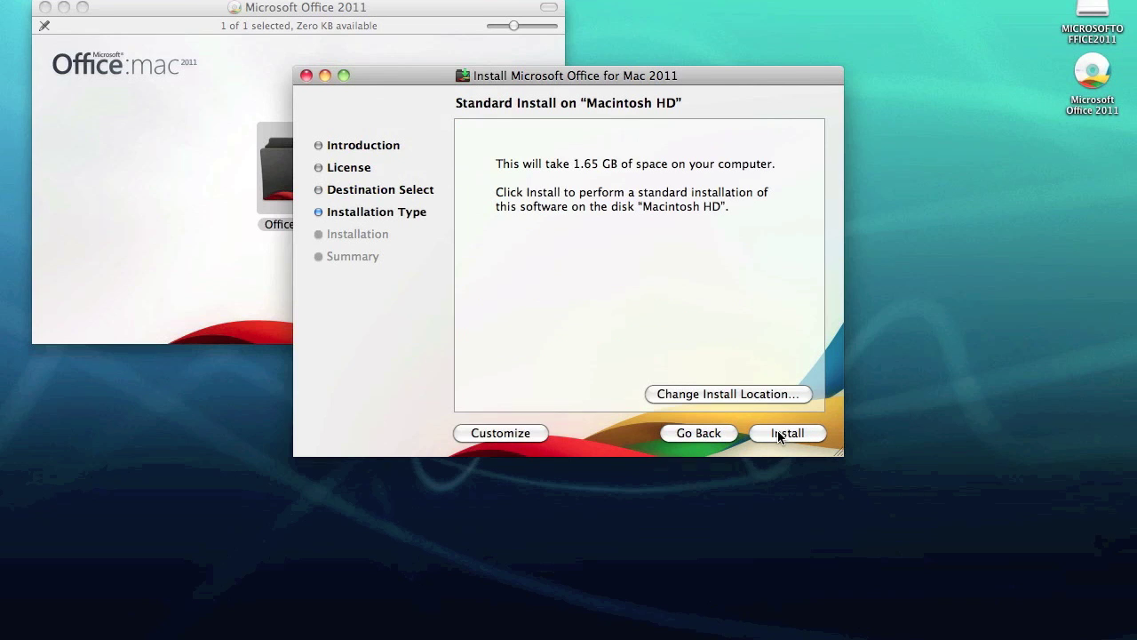
{"action": "left_click", "coordinate": [513, 435]}
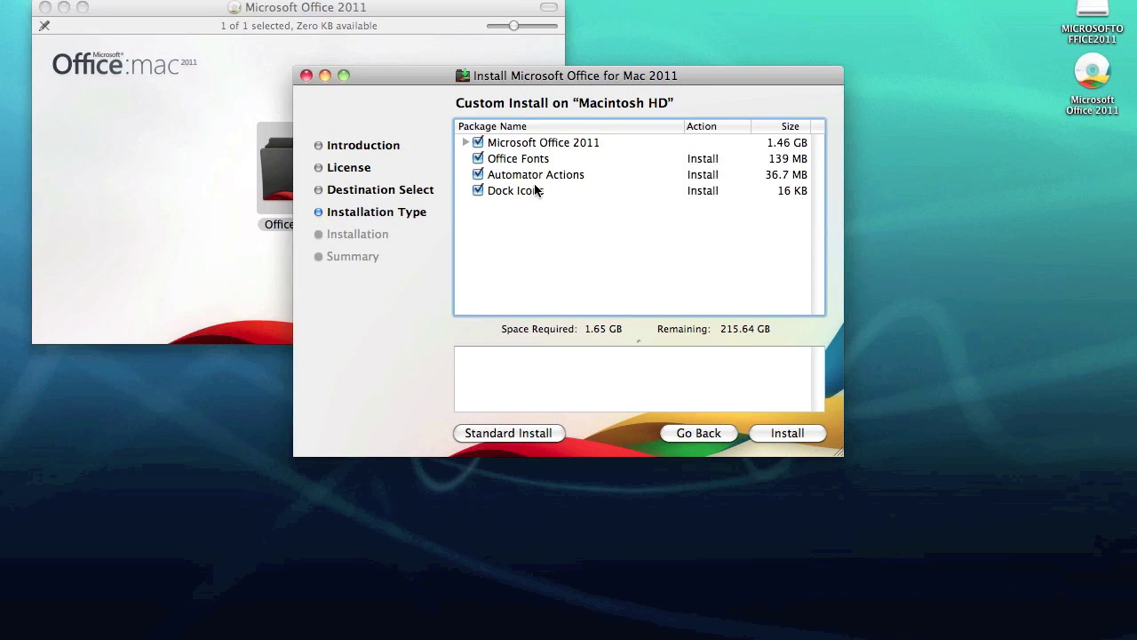
{"action": "left_click", "coordinate": [464, 141]}
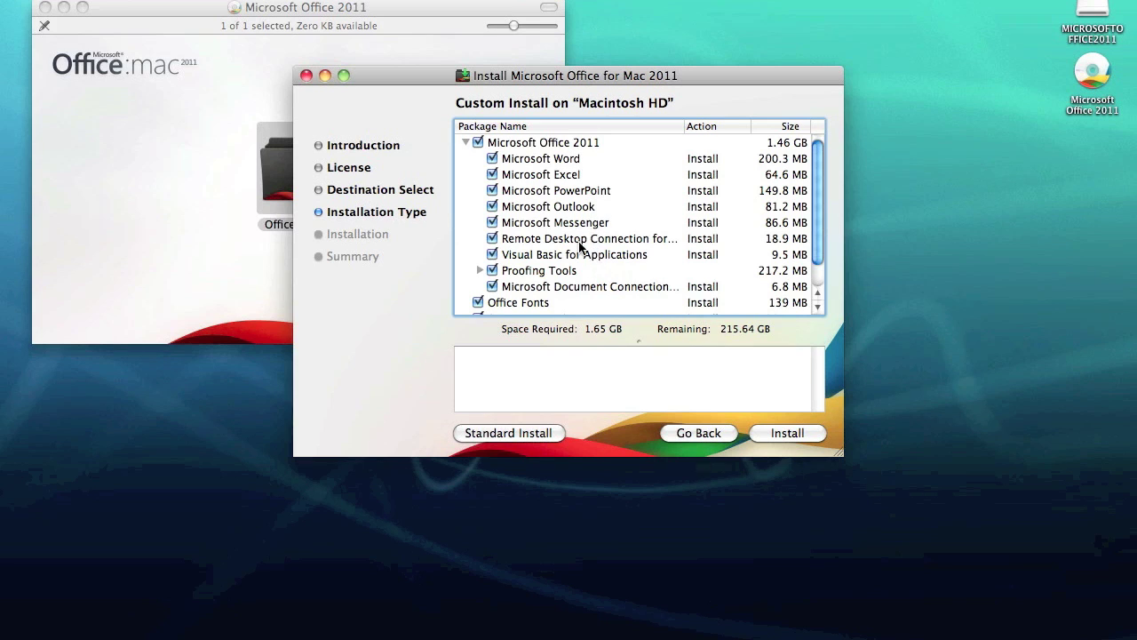
{"action": "left_click", "coordinate": [493, 207]}
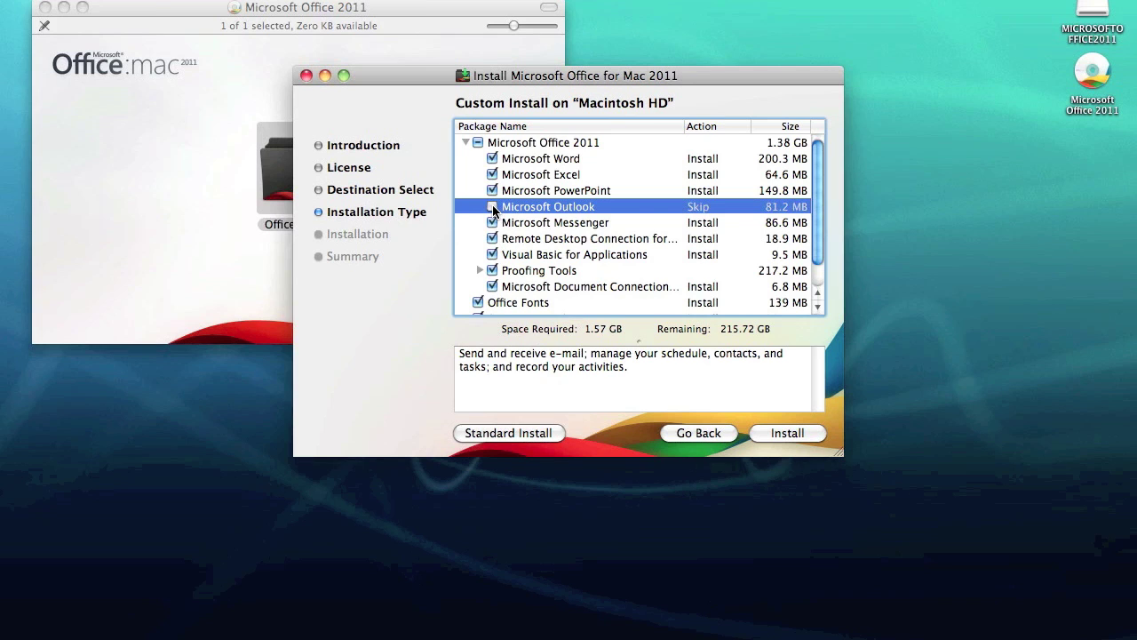
{"action": "left_click", "coordinate": [492, 206]}
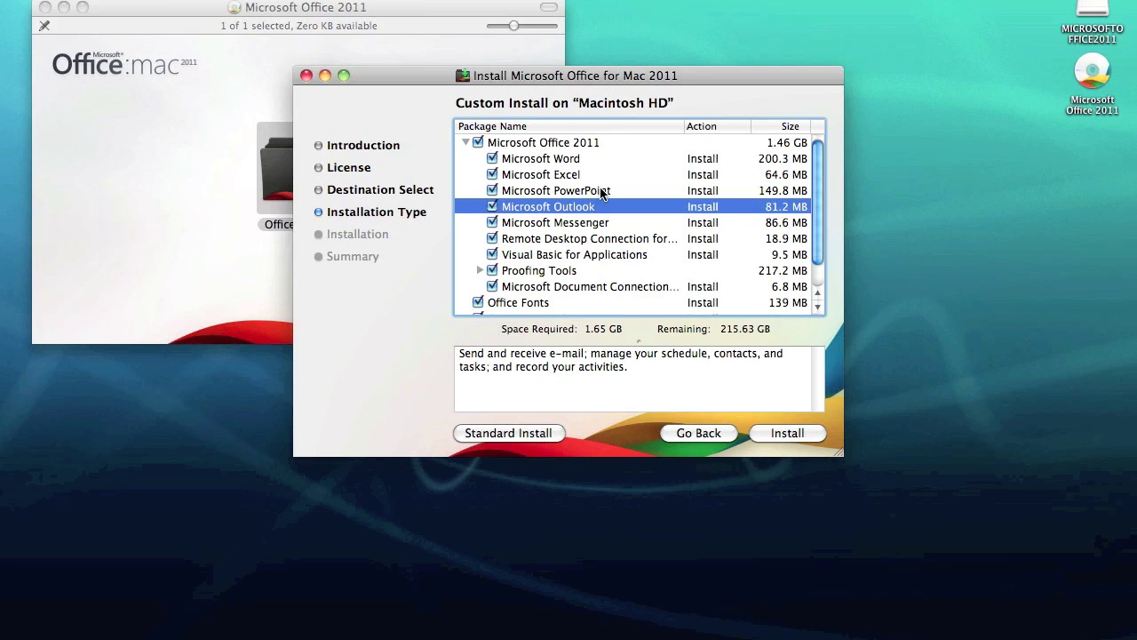
{"action": "left_click", "coordinate": [464, 142]}
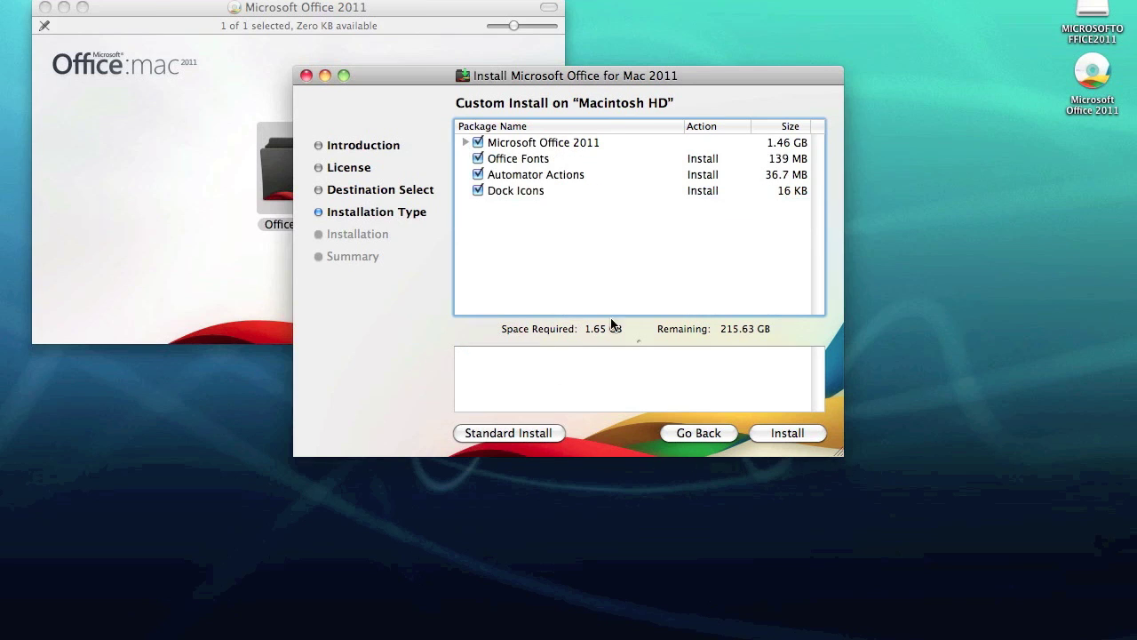
{"action": "left_click", "coordinate": [781, 433]}
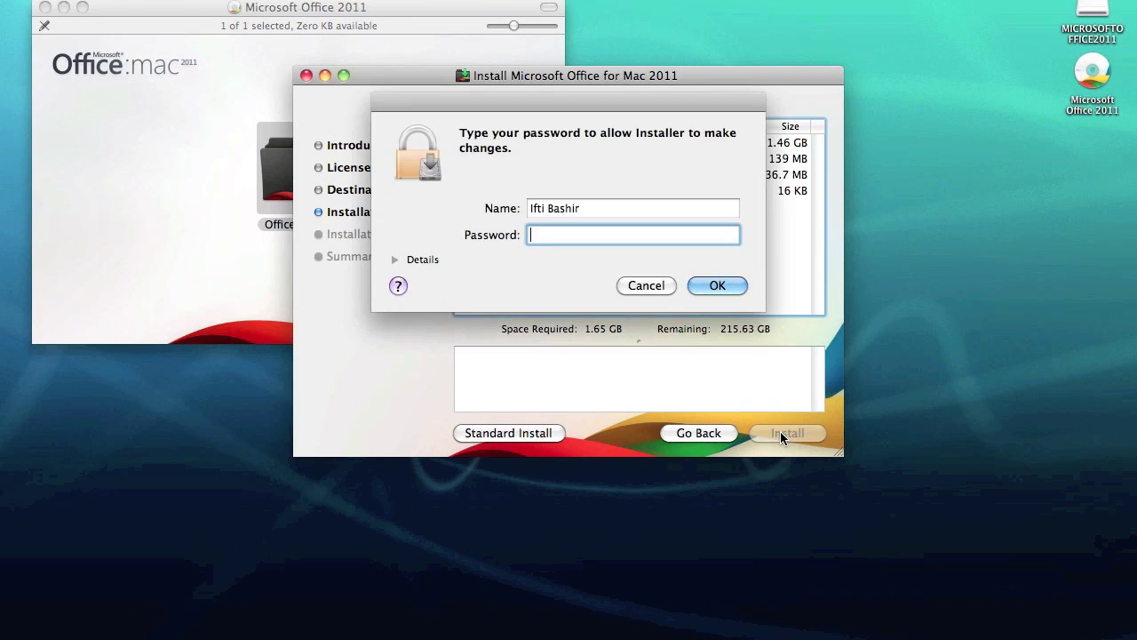
- Authorise the install with the account password and close the installer after it succeeds
{"action": "type", "text": "••••••"}
{"action": "left_click", "coordinate": [717, 286]}
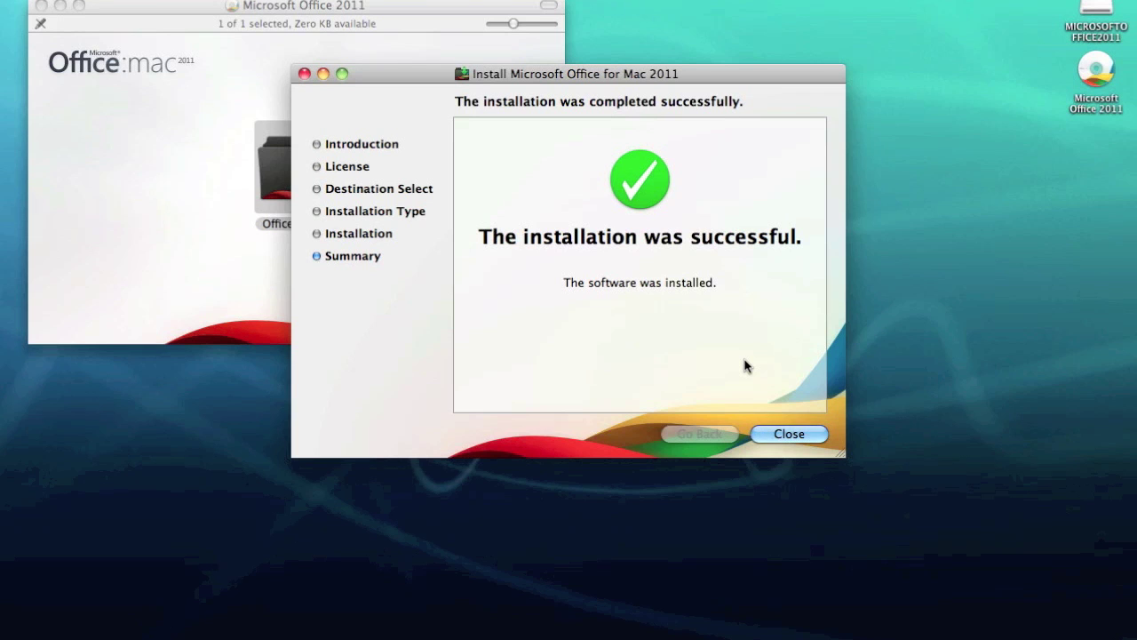
{"action": "left_click", "coordinate": [790, 435]}
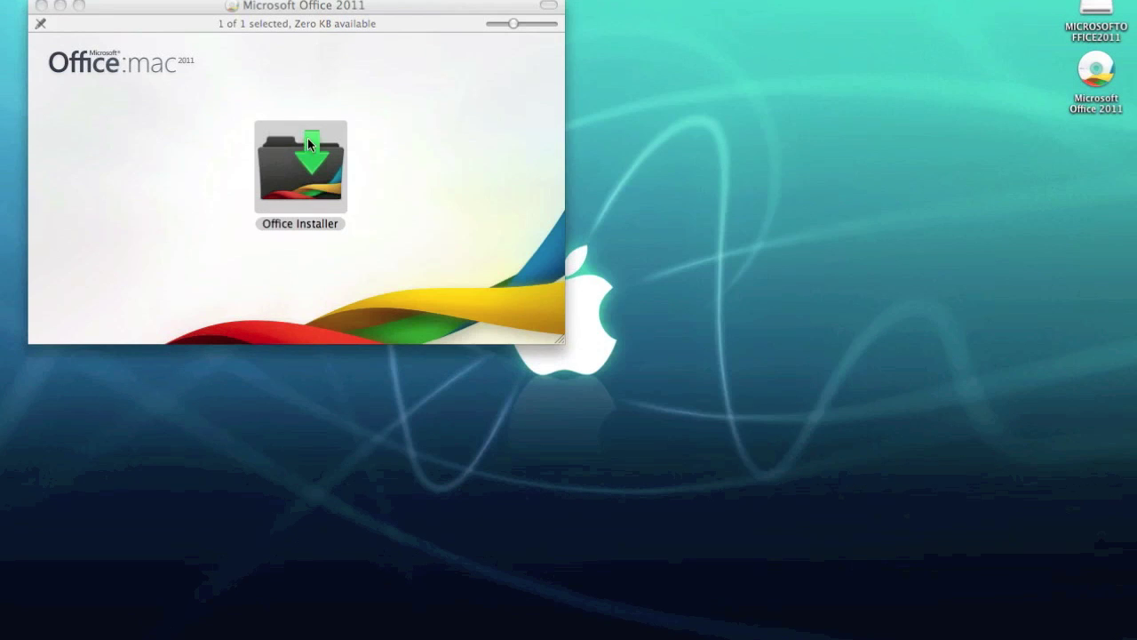
- Relaunch the Office Installer and choose to enter a product key in Setup Assistant
{"action": "double_click", "coordinate": [310, 145]}
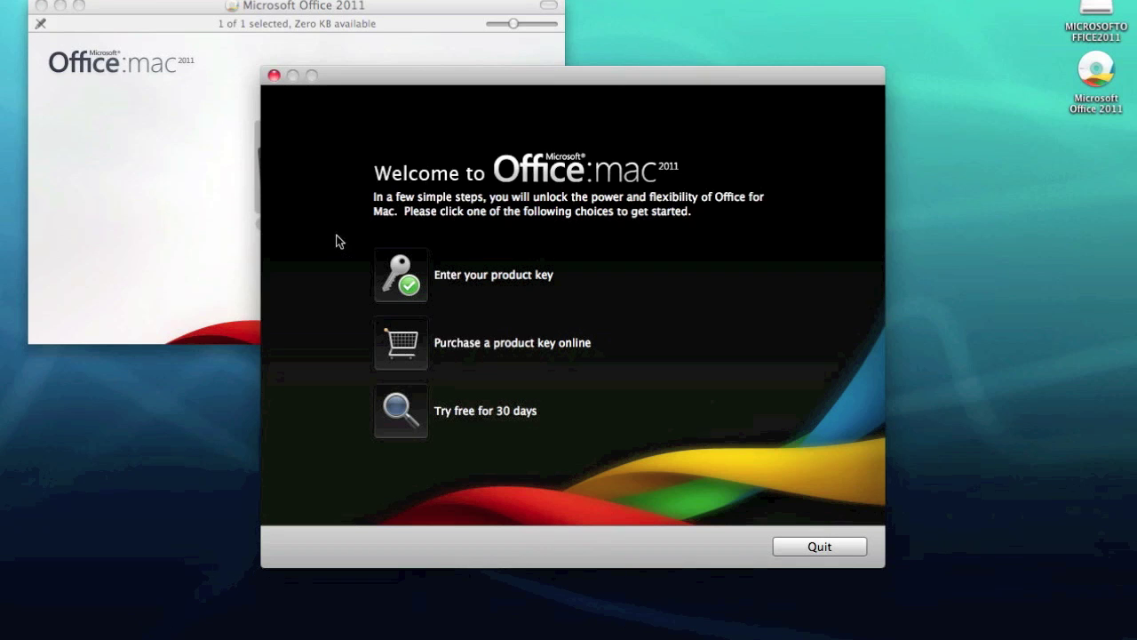
{"action": "left_click", "coordinate": [399, 266]}
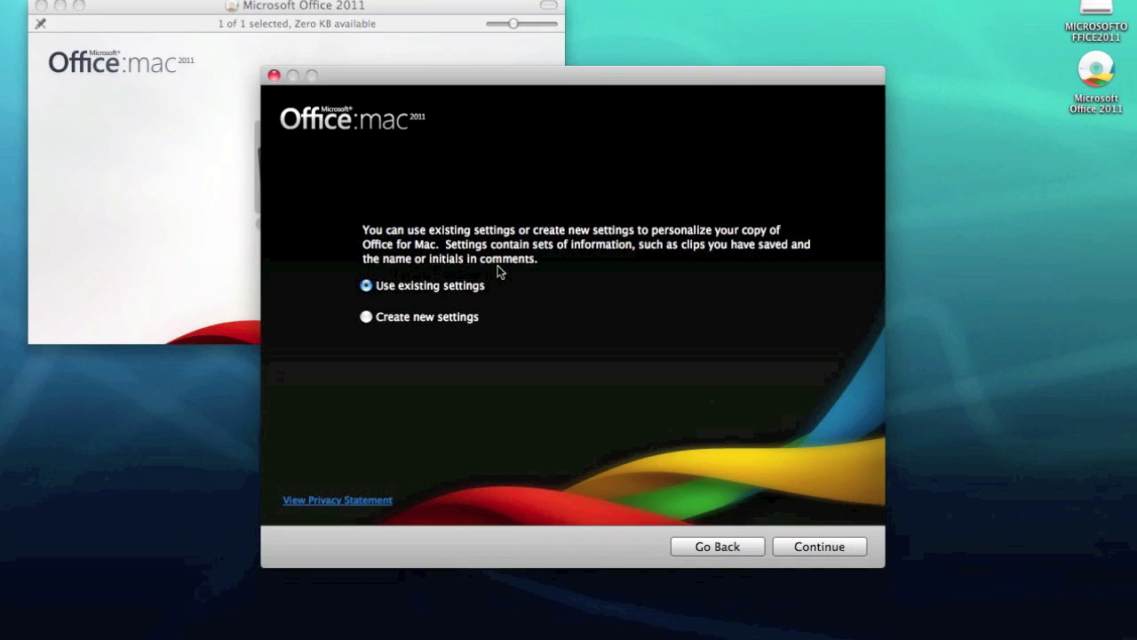
- Create new settings with the user's first and last name, then decline automatic updates
{"action": "left_click", "coordinate": [380, 322]}
{"action": "left_click", "coordinate": [812, 547]}
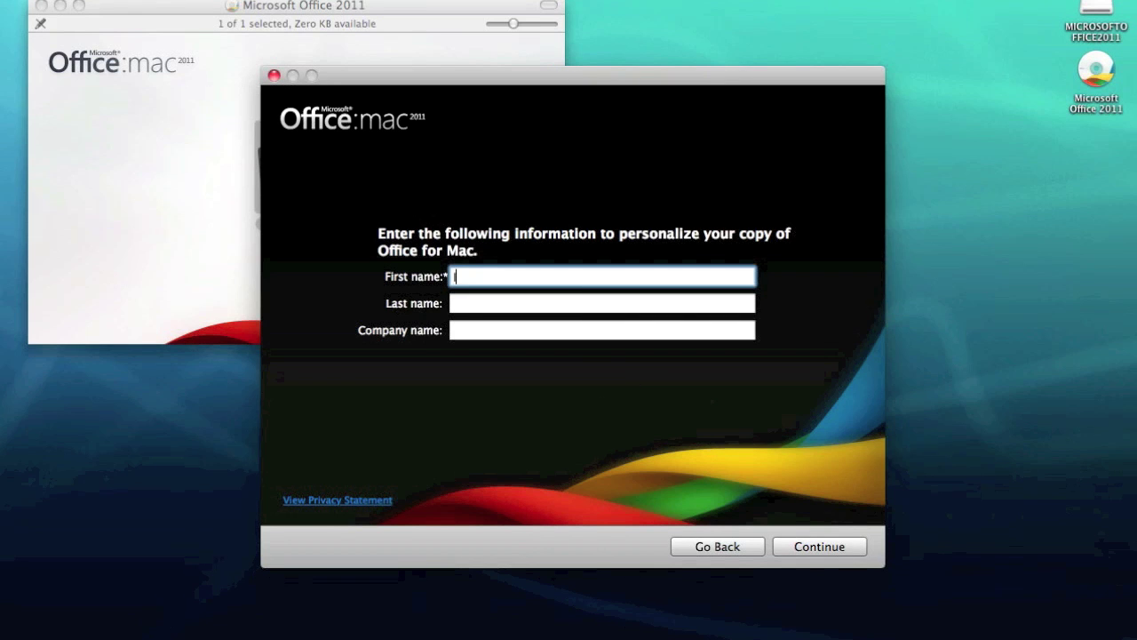
{"action": "type", "text": "Ifti"}
{"action": "key", "text": "Tab"}
{"action": "type", "text": "Bashi"}
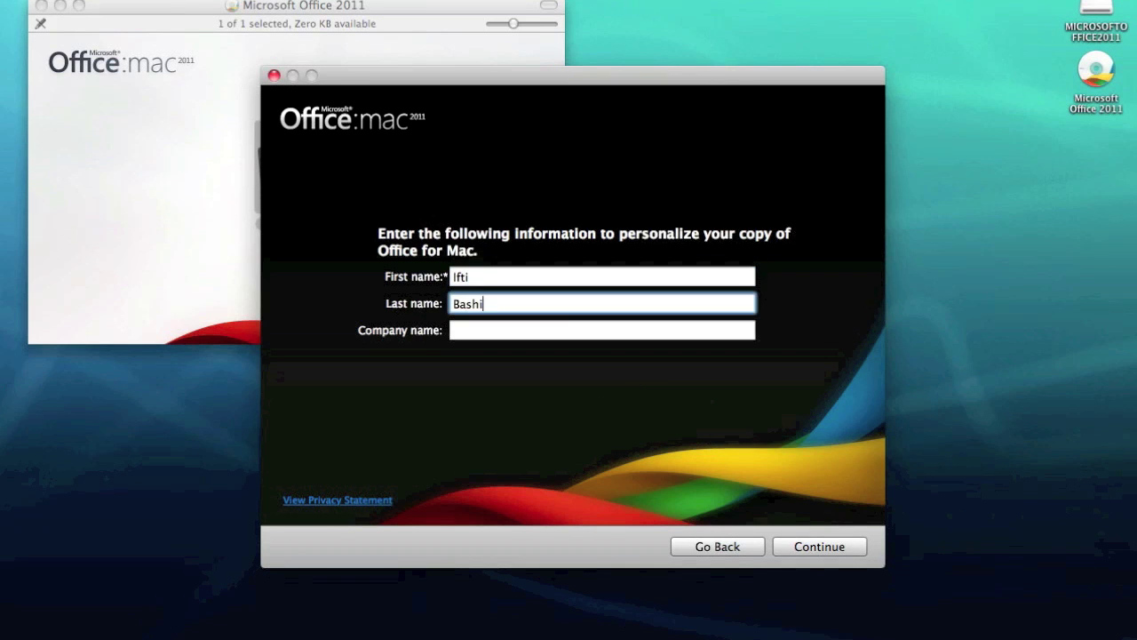
{"action": "type", "text": "r"}
{"action": "left_click", "coordinate": [801, 548]}
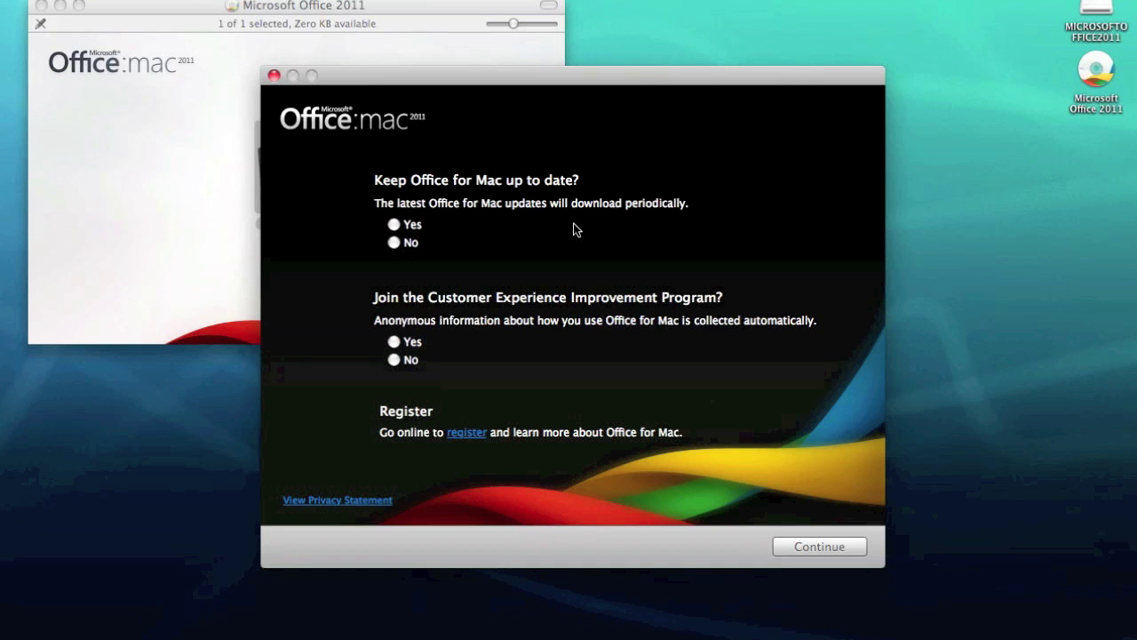
{"action": "left_click", "coordinate": [394, 244]}
- Decline the Customer Experience Improvement Program and finish the Setup Assistant
{"action": "left_click", "coordinate": [394, 360]}
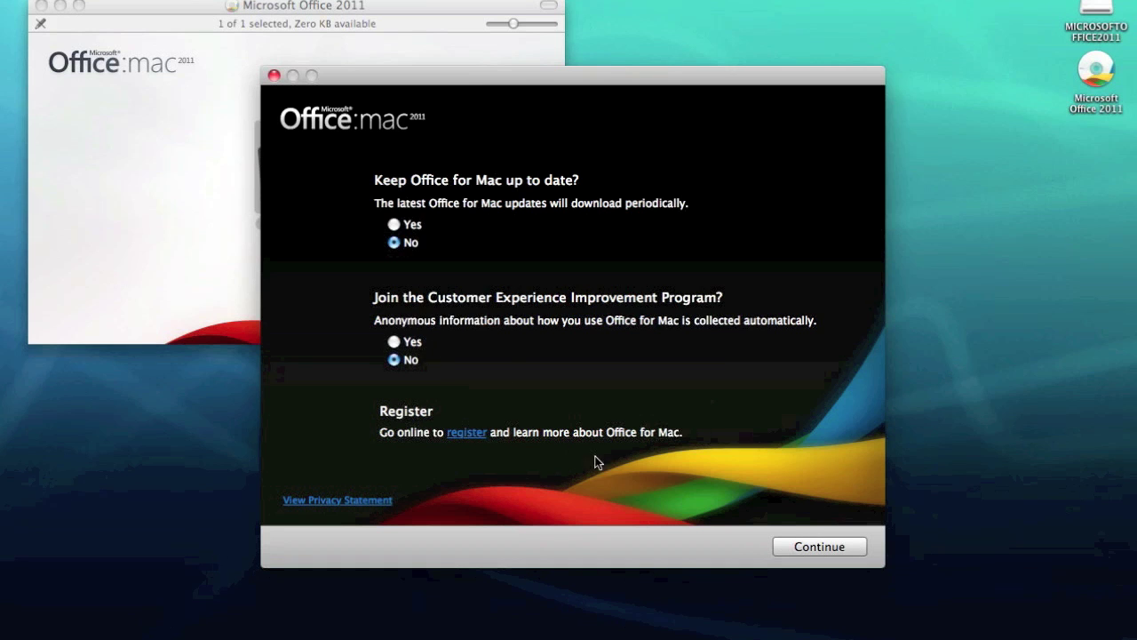
{"action": "left_click", "coordinate": [815, 546]}
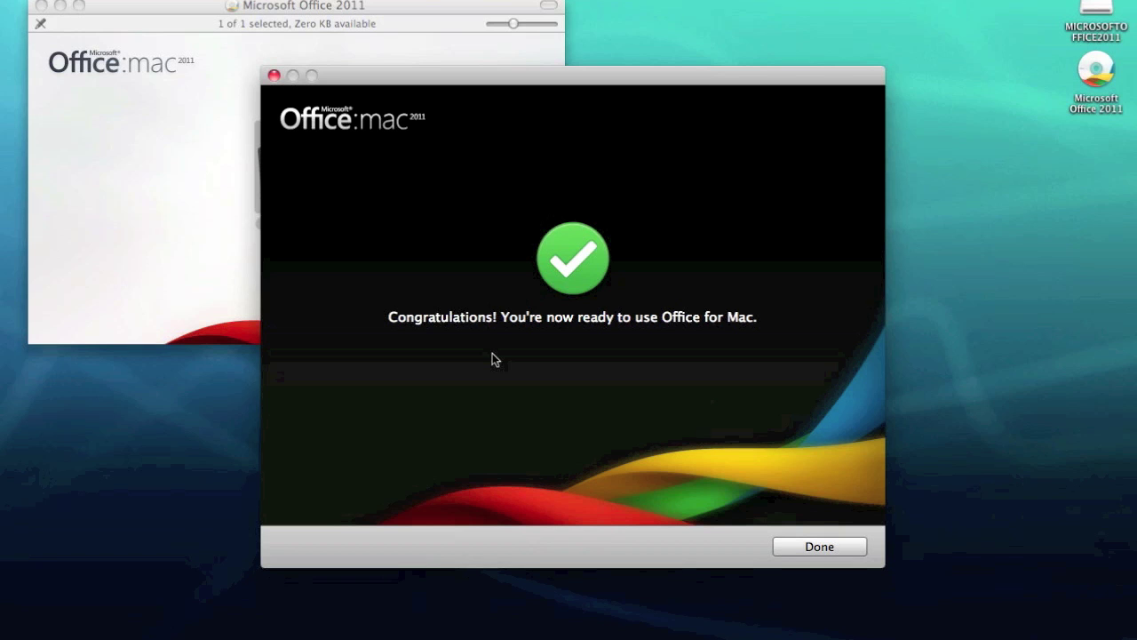
{"action": "left_click", "coordinate": [853, 542]}
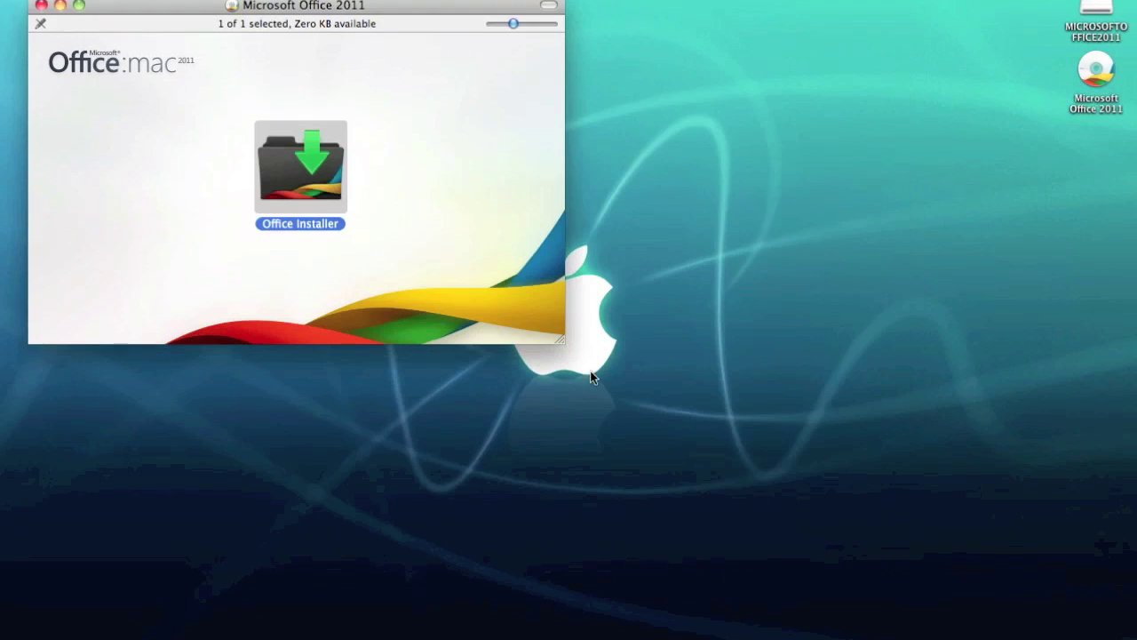
- Close the Office disc window and start Word 2011 from the Dock
{"action": "left_click", "coordinate": [41, 6]}
{"action": "mouse_move", "coordinate": [568, 633]}
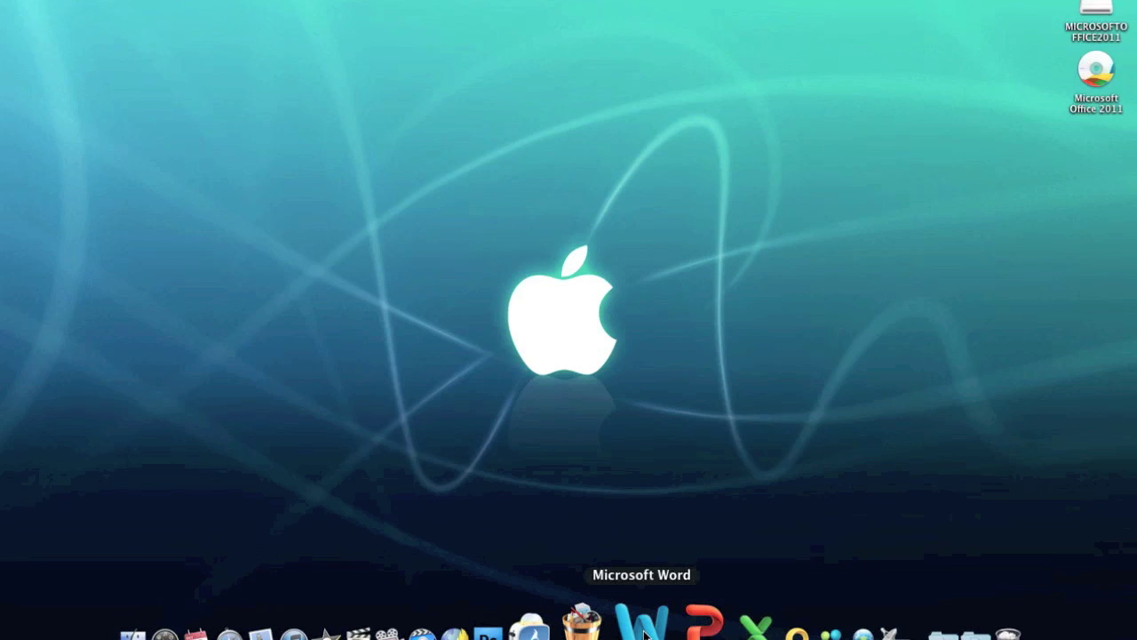
{"action": "left_click", "coordinate": [644, 627]}
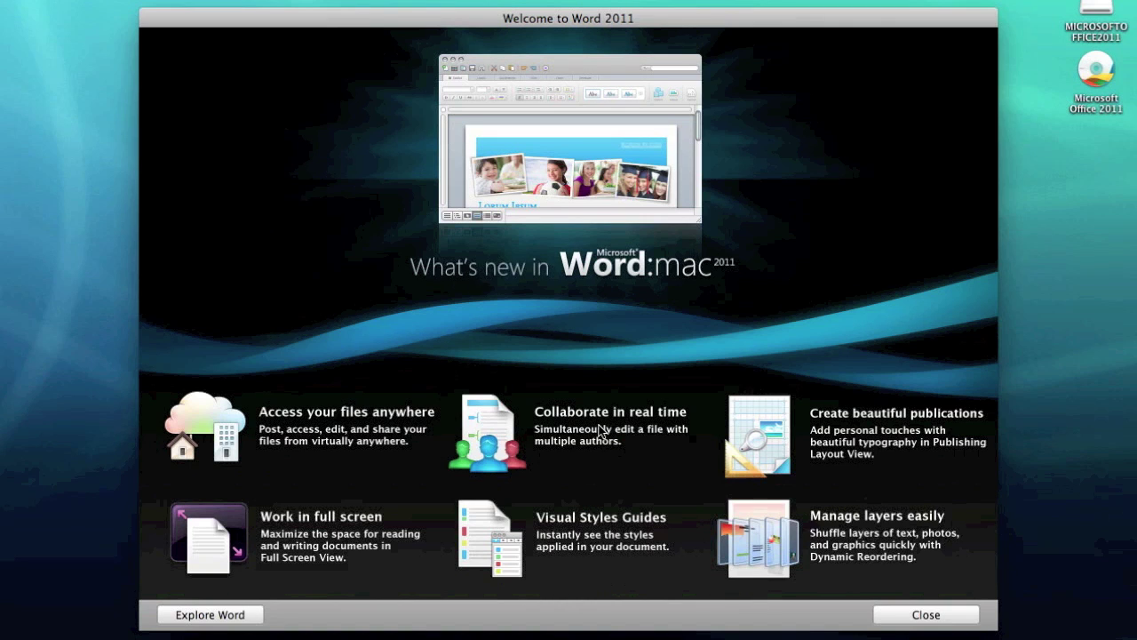
- Dismiss the Word welcome screen and open a new blank Word document
{"action": "left_click", "coordinate": [902, 613]}
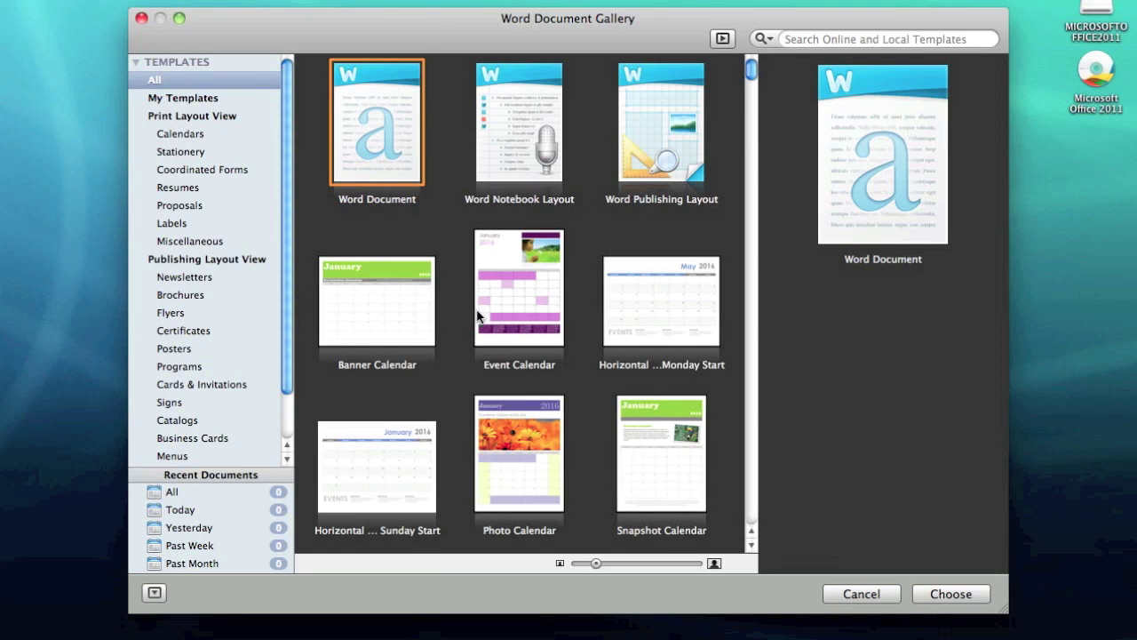
{"action": "scroll", "coordinate": [477, 315], "scroll_direction": "down", "scroll_amount": 5}
{"action": "scroll", "coordinate": [478, 315], "scroll_direction": "down", "scroll_amount": 10}
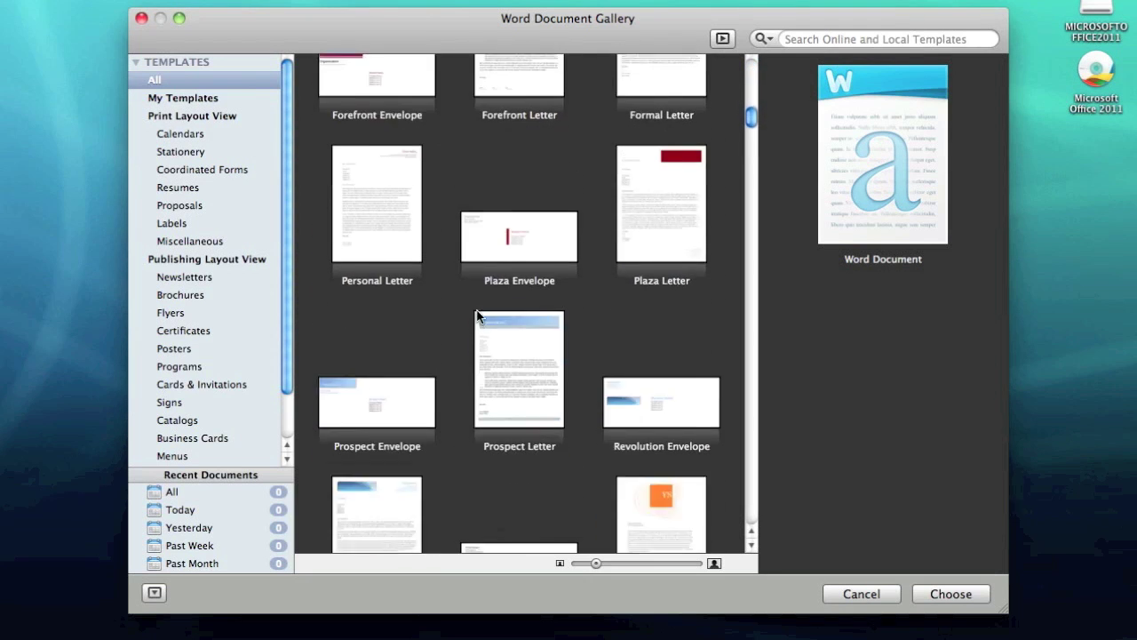
{"action": "scroll", "coordinate": [477, 315], "scroll_direction": "up", "scroll_amount": 15}
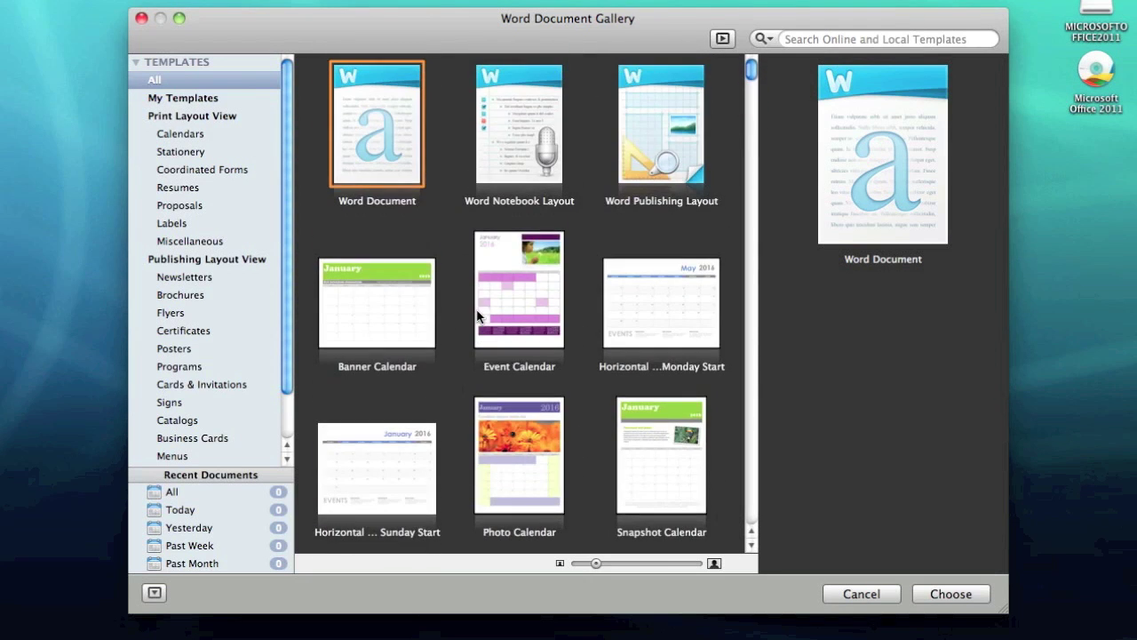
{"action": "double_click", "coordinate": [391, 143]}
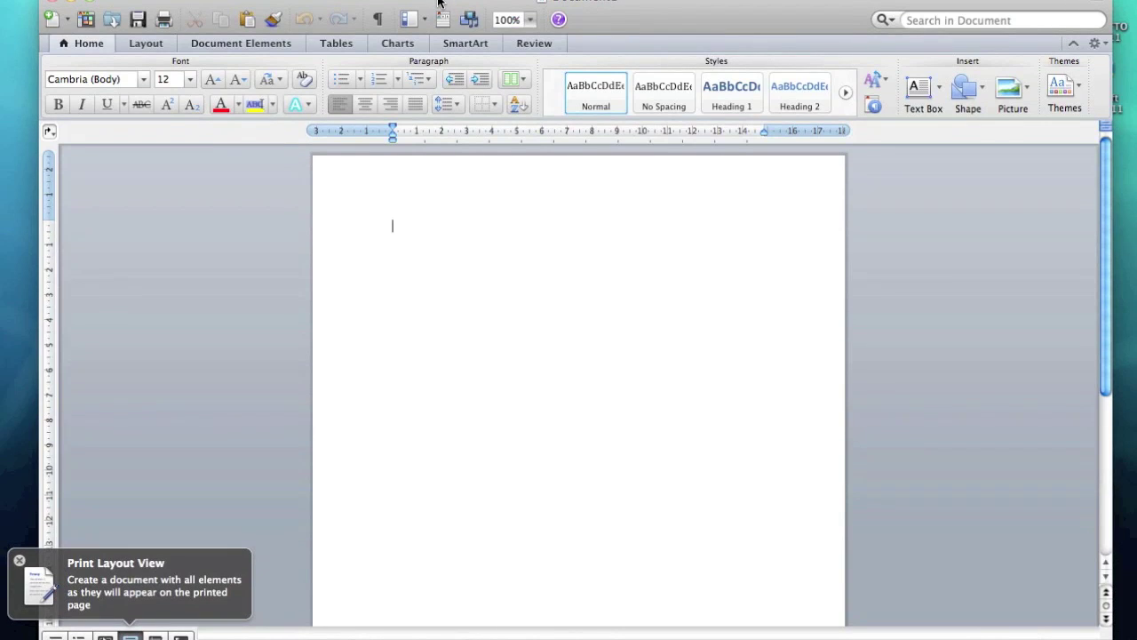
- Browse the Layout, Document Elements, Tables, Charts and Home tabs, then quit Word
{"action": "left_click", "coordinate": [161, 45]}
{"action": "left_click", "coordinate": [236, 44]}
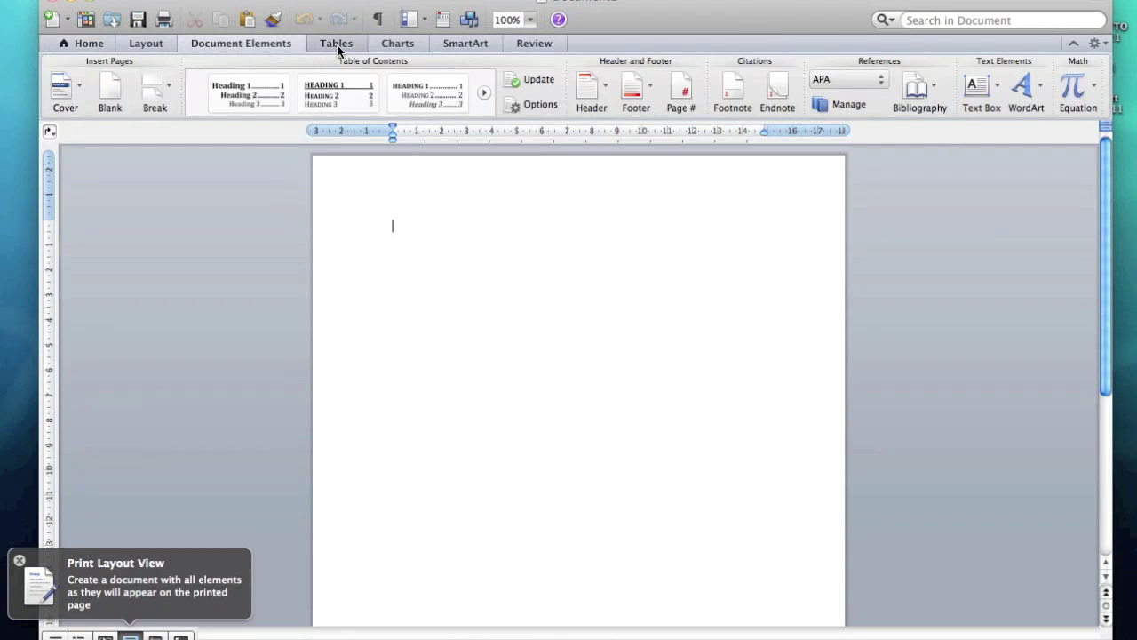
{"action": "left_click", "coordinate": [338, 44]}
{"action": "left_click", "coordinate": [396, 45]}
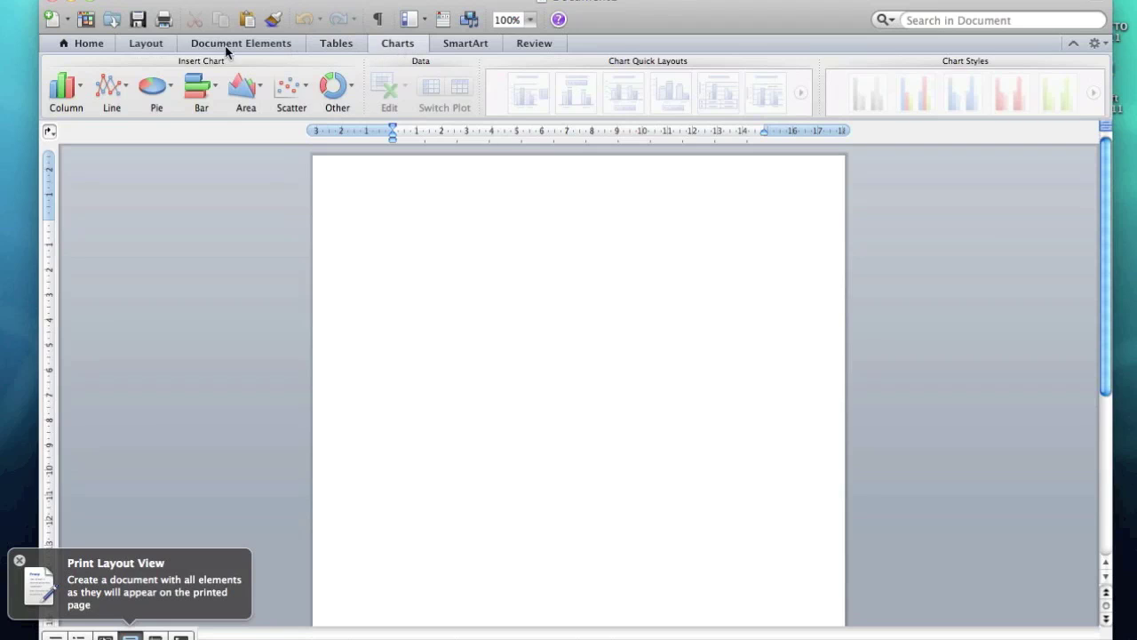
{"action": "left_click", "coordinate": [98, 48]}
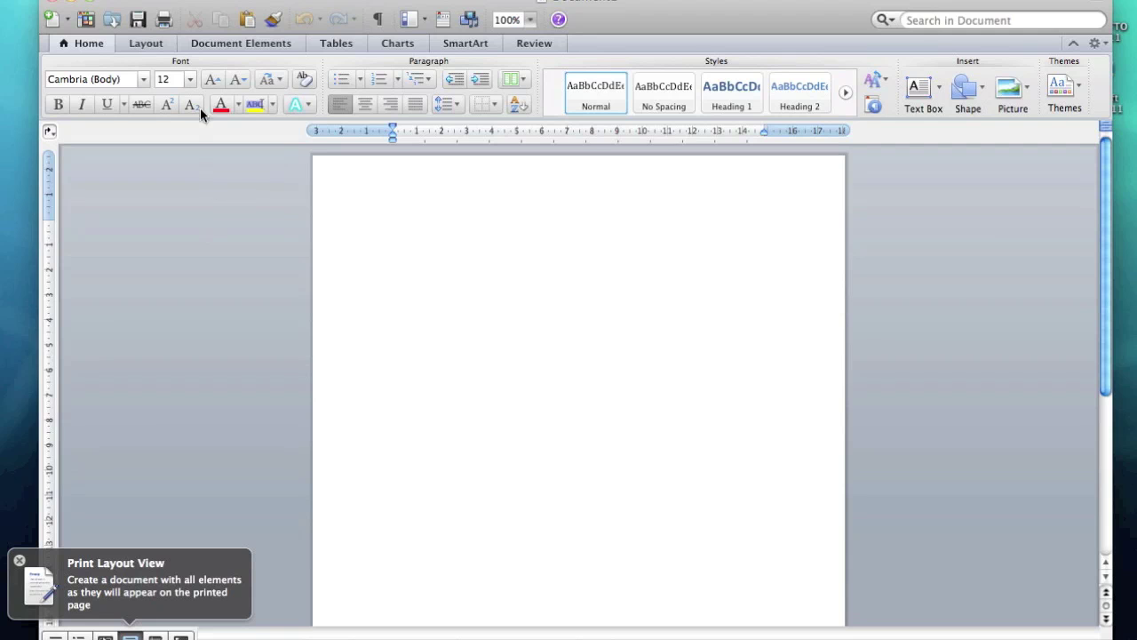
{"action": "left_click", "coordinate": [53, 0]}
{"action": "left_click", "coordinate": [84, 150]}
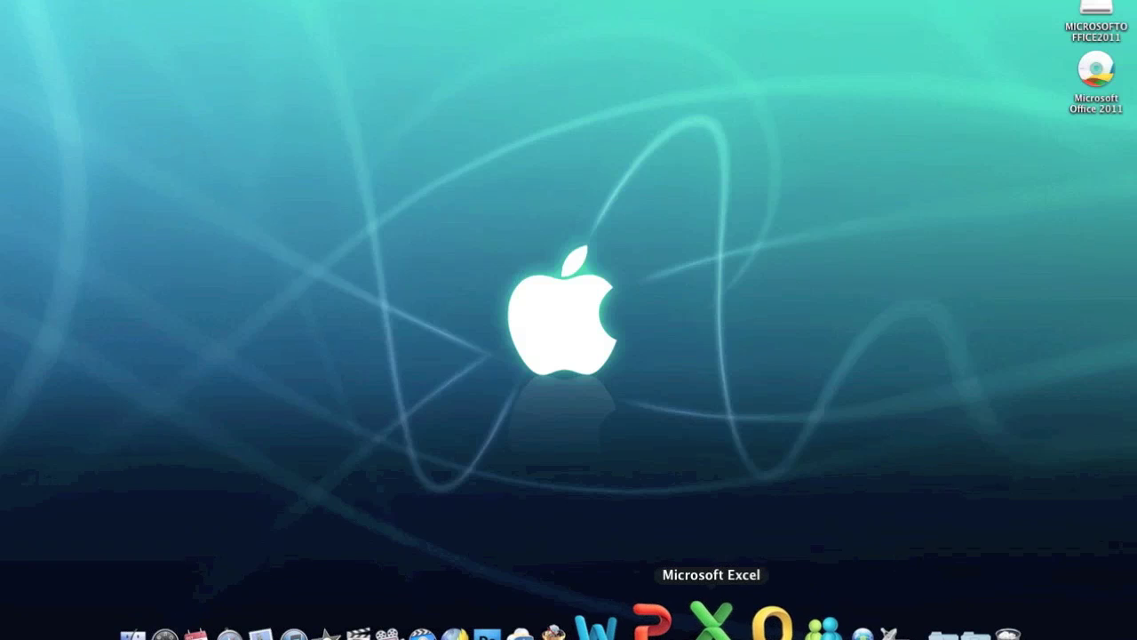
- Launch Excel from the Dock, dismiss its welcome screen, and open a blank workbook
{"action": "left_click", "coordinate": [711, 625]}
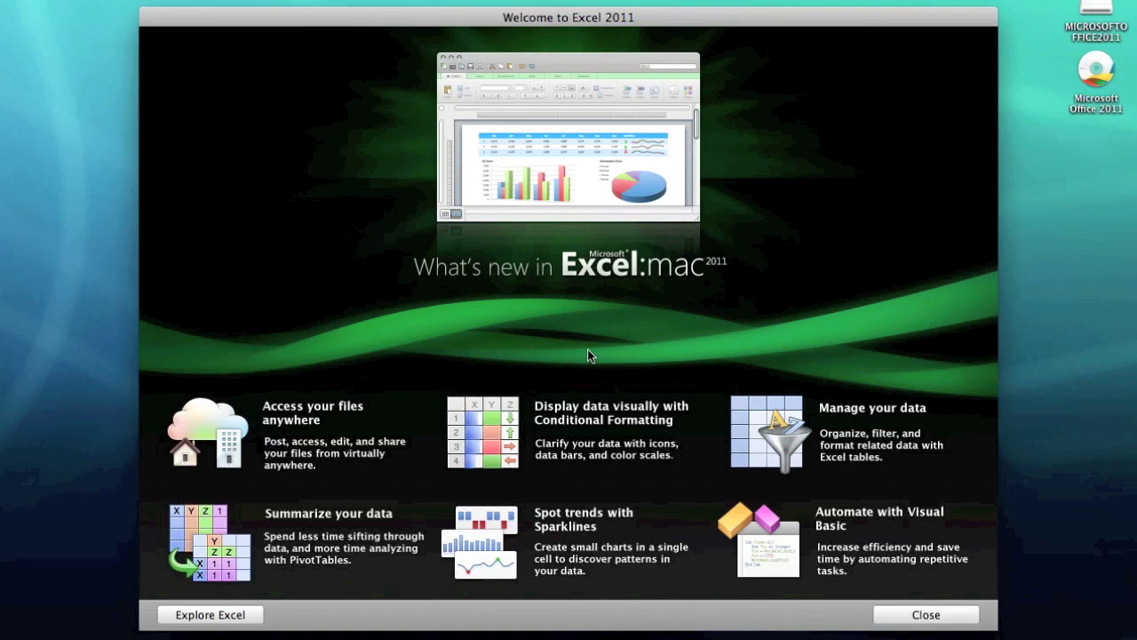
{"action": "left_click", "coordinate": [928, 614]}
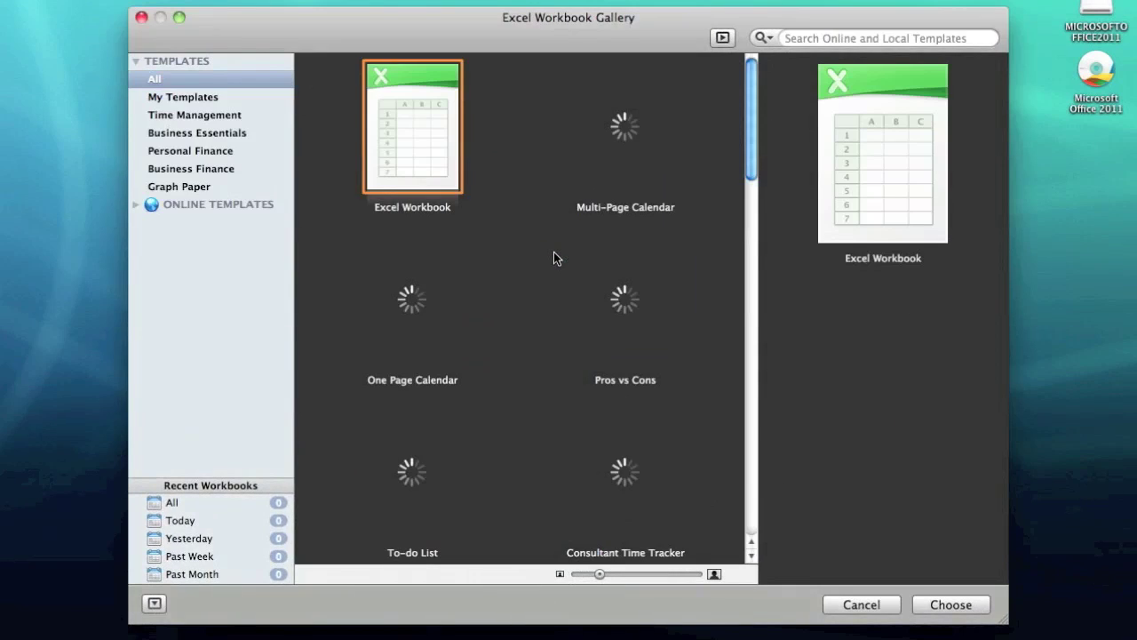
{"action": "double_click", "coordinate": [417, 142]}
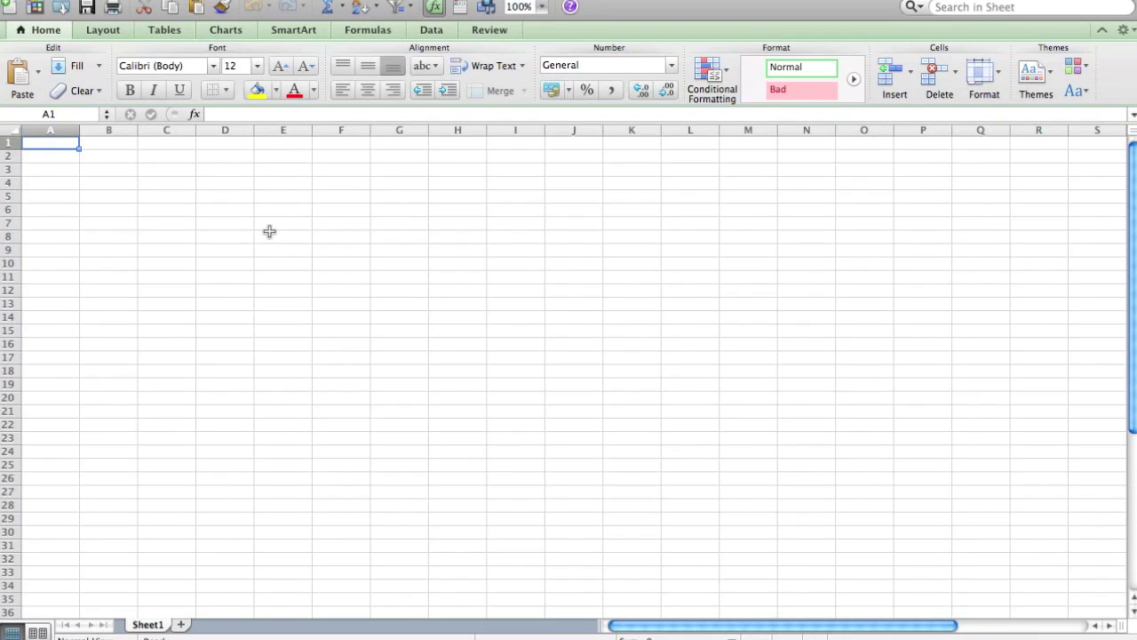
- Browse the Layout, Tables, Charts, SmartArt and Home tabs, then quit Excel
{"action": "left_click", "coordinate": [102, 30]}
{"action": "left_click", "coordinate": [182, 30]}
{"action": "left_click", "coordinate": [224, 30]}
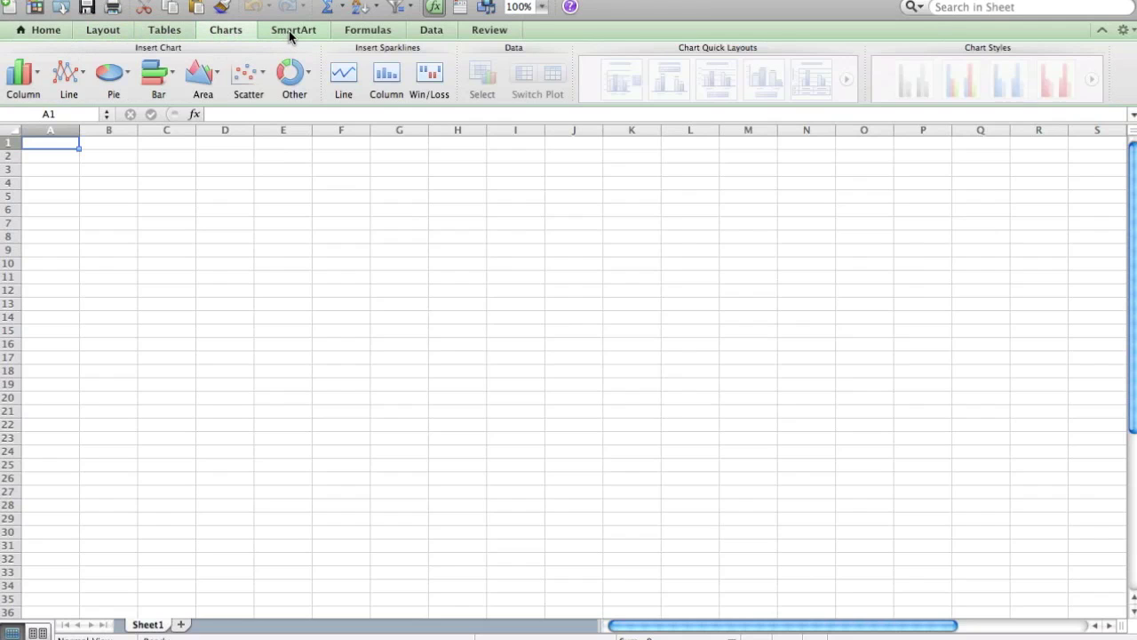
{"action": "left_click", "coordinate": [290, 30]}
{"action": "left_click", "coordinate": [35, 30]}
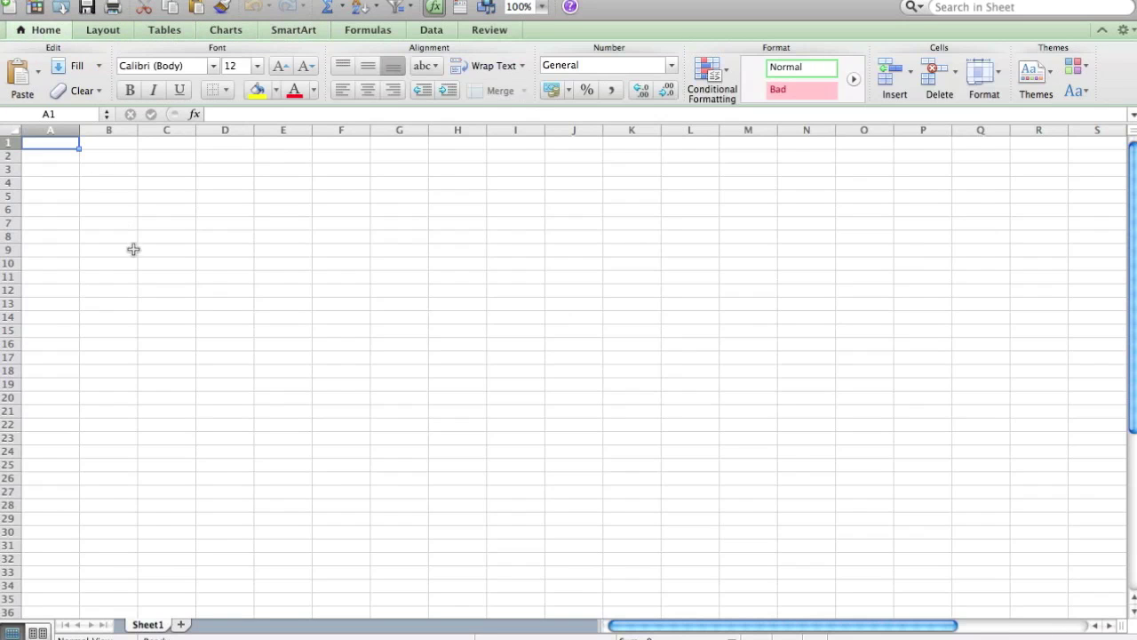
{"action": "left_click", "coordinate": [58, 3]}
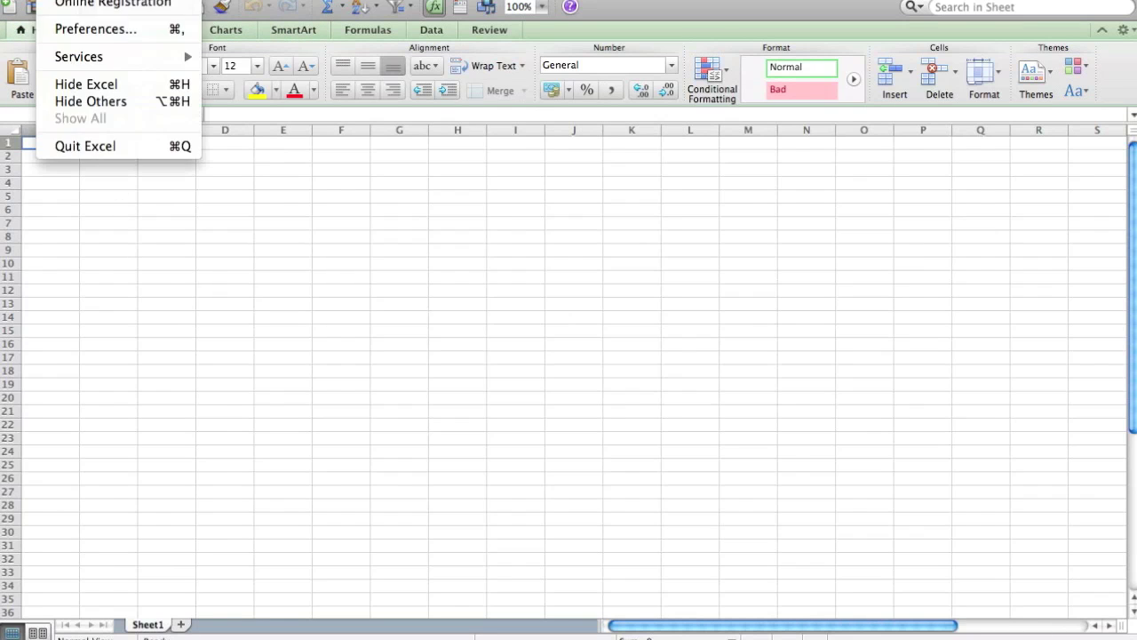
{"action": "left_click", "coordinate": [75, 147]}
- Launch PowerPoint 2011 from the Dock and close the Welcome to PowerPoint 2011 window
{"action": "mouse_move", "coordinate": [649, 627]}
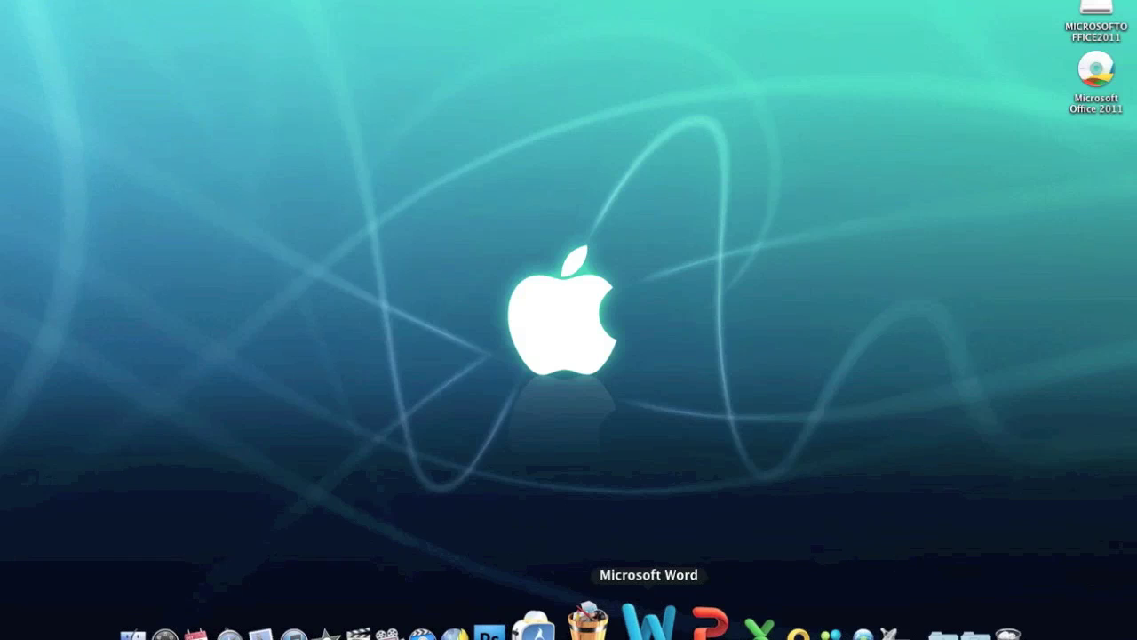
{"action": "left_click", "coordinate": [672, 622]}
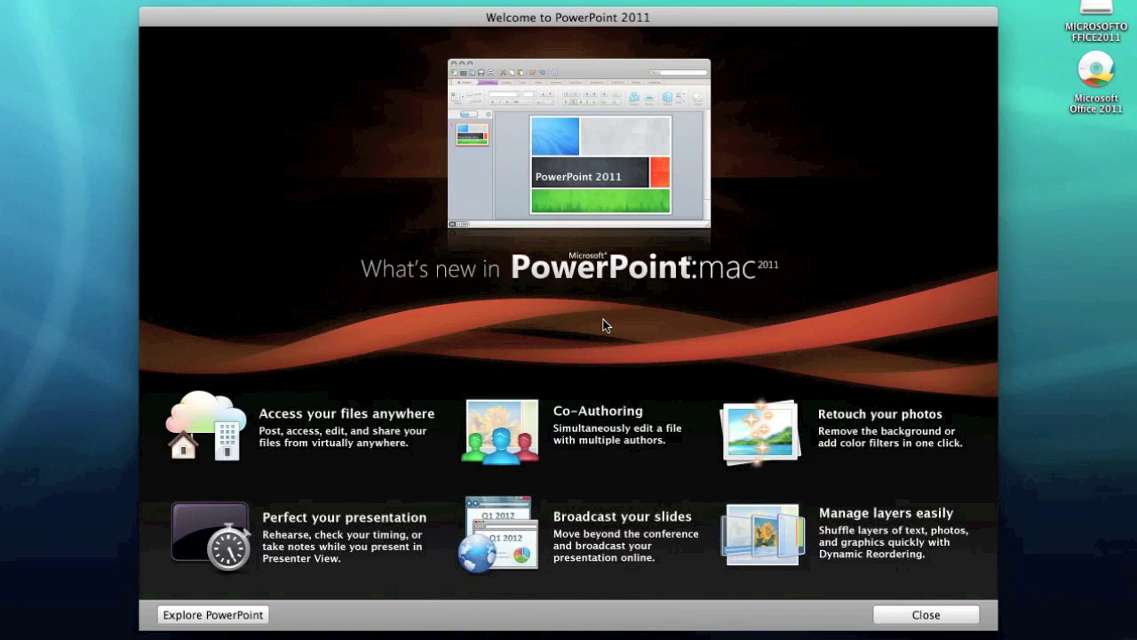
{"action": "left_click", "coordinate": [948, 615]}
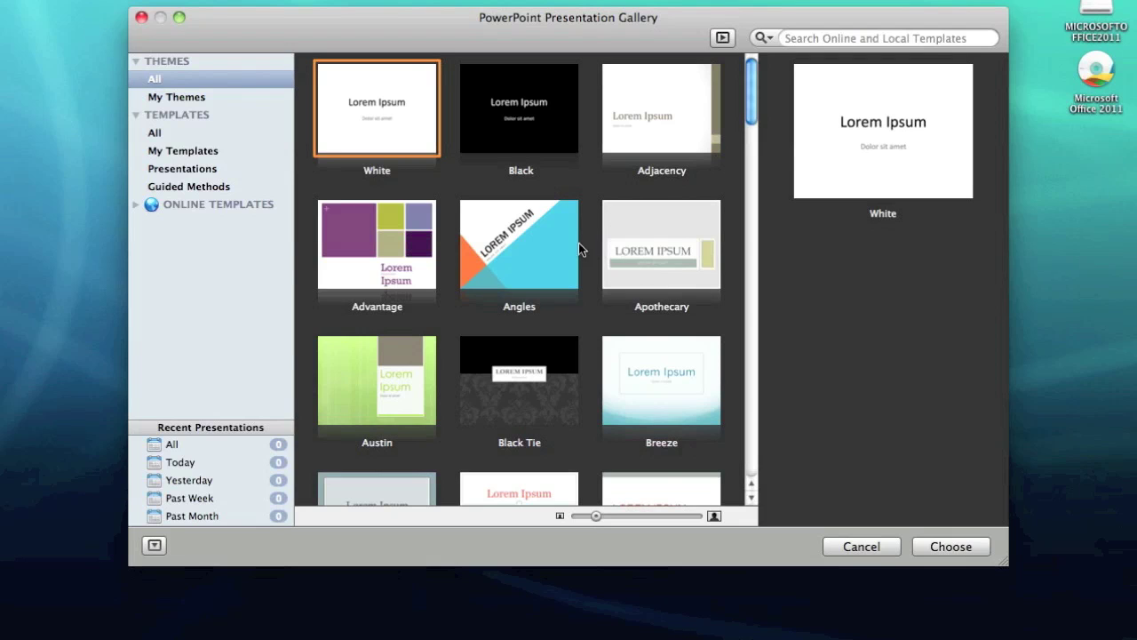
- Create Presentation1 from the gallery, then apply the White theme followed by the Black theme
{"action": "key", "text": "Escape"}
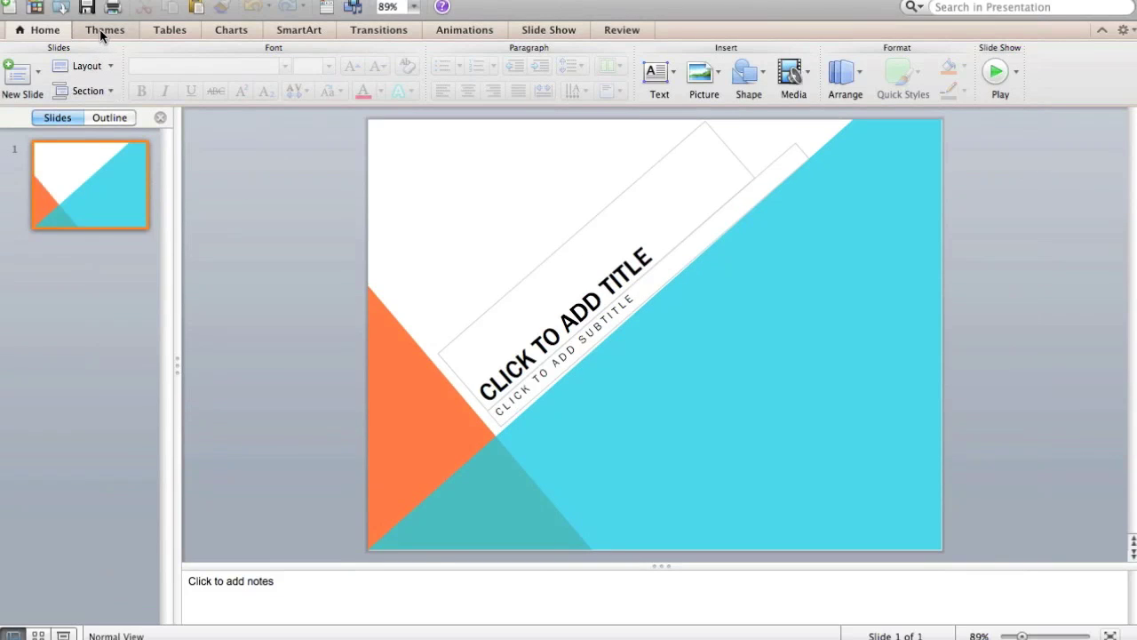
{"action": "left_click", "coordinate": [99, 29]}
{"action": "left_click", "coordinate": [160, 30]}
{"action": "left_click", "coordinate": [105, 32]}
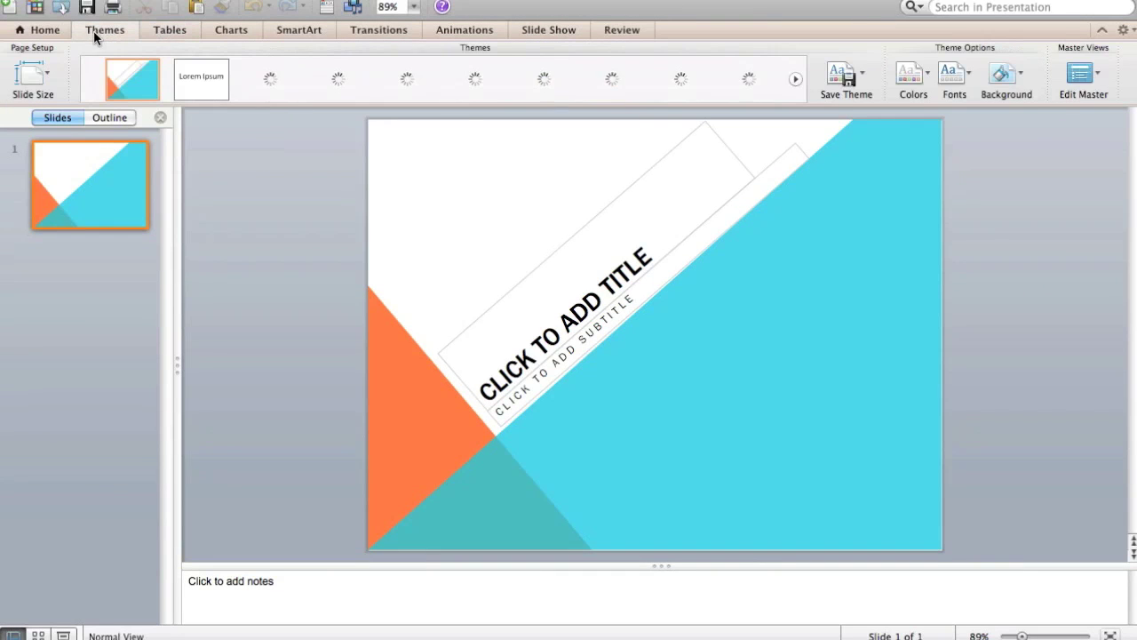
{"action": "left_click", "coordinate": [200, 76]}
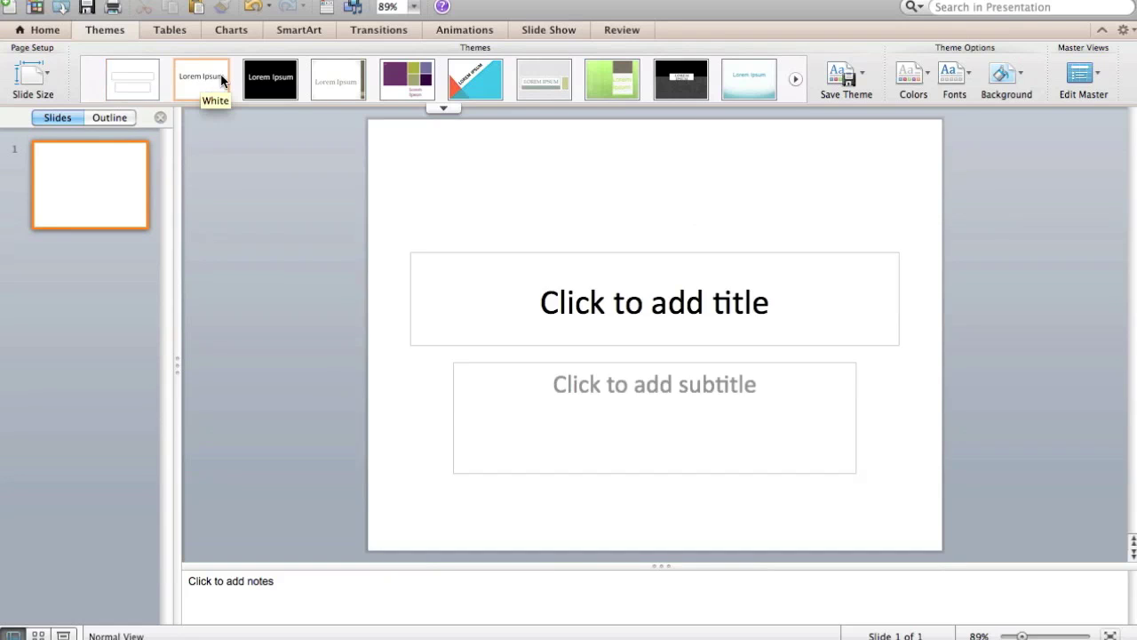
{"action": "left_click", "coordinate": [263, 80]}
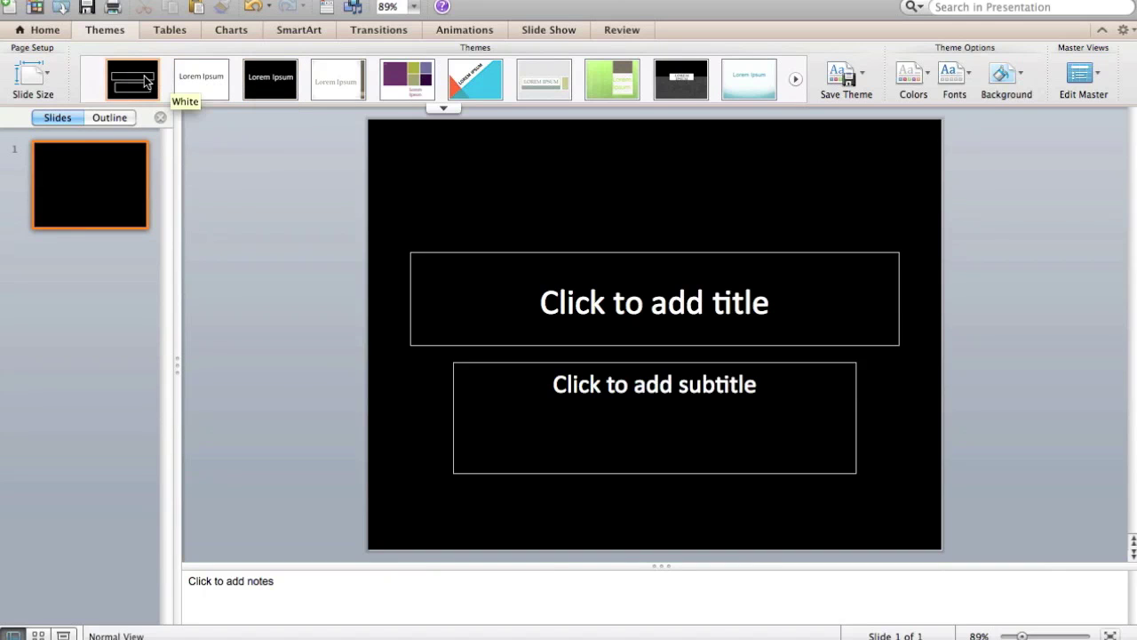
- Quit PowerPoint without saving Presentation1
{"action": "left_click", "coordinate": [115, 0]}
{"action": "left_click", "coordinate": [115, 147]}
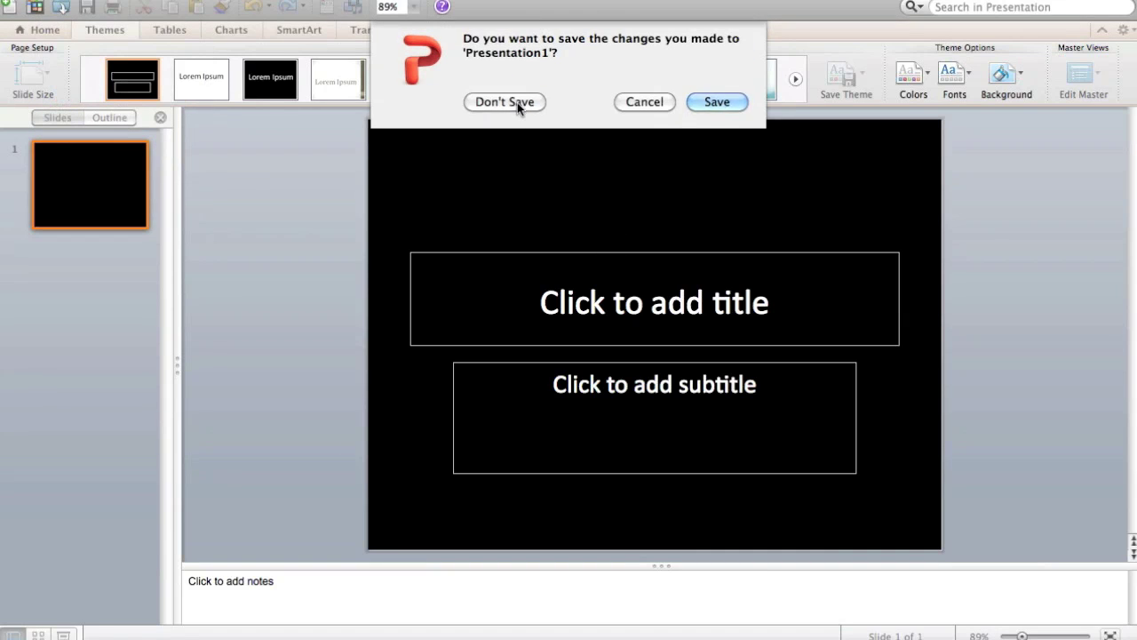
{"action": "left_click", "coordinate": [517, 103]}
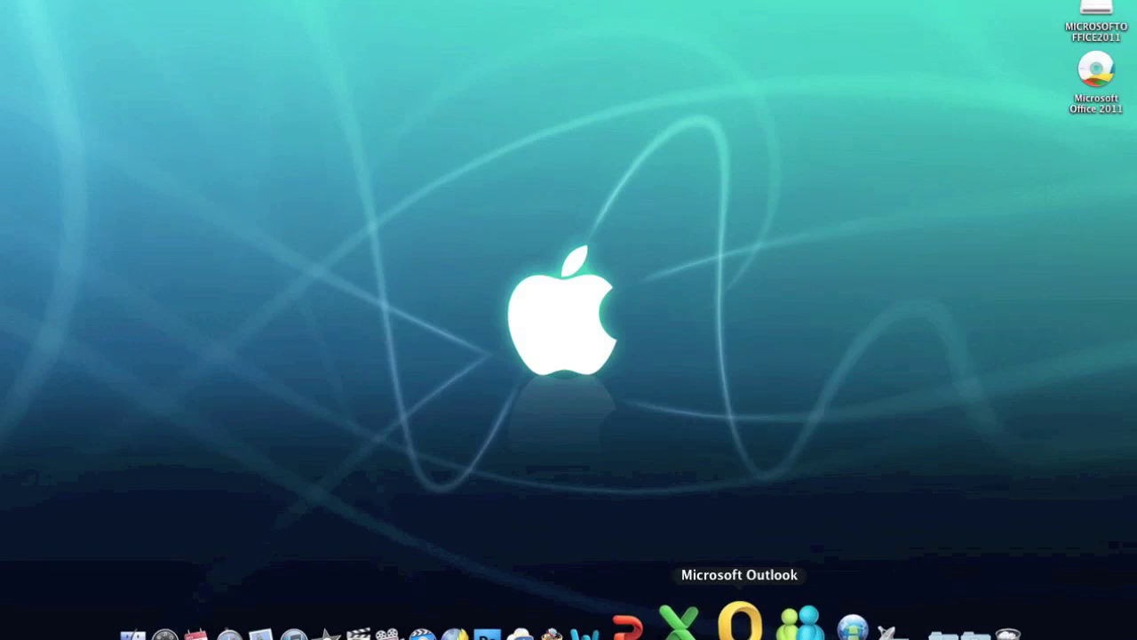
- Launch Outlook 2011, close its welcome window, view Calendar and Contacts, then return to the Inbox
{"action": "left_click", "coordinate": [738, 615]}
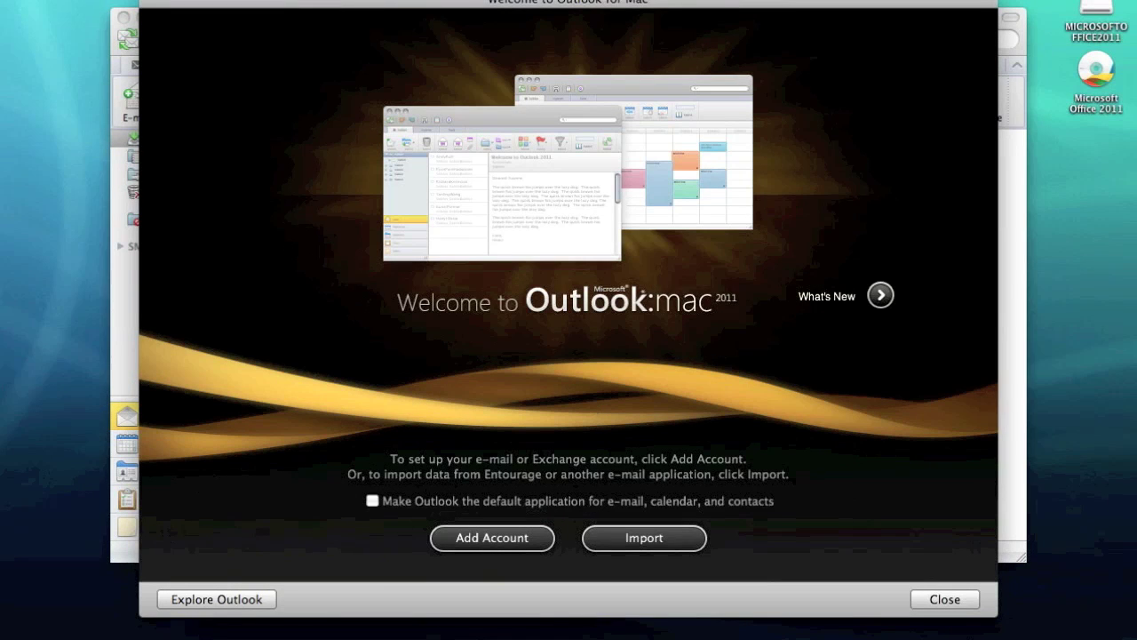
{"action": "left_click", "coordinate": [946, 601]}
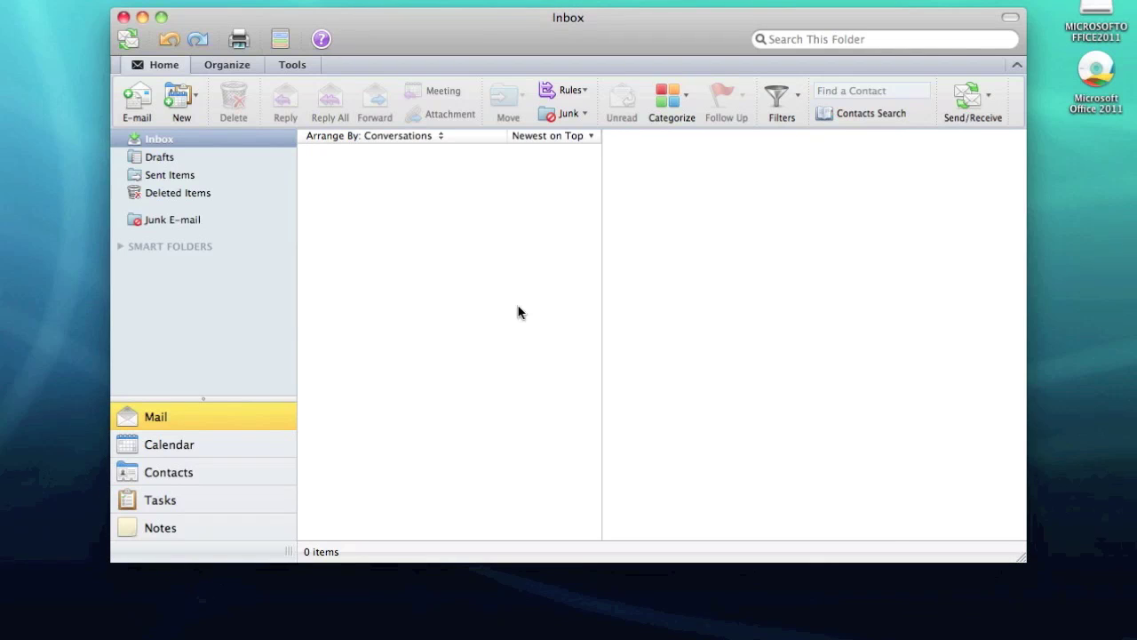
{"action": "left_click", "coordinate": [171, 445]}
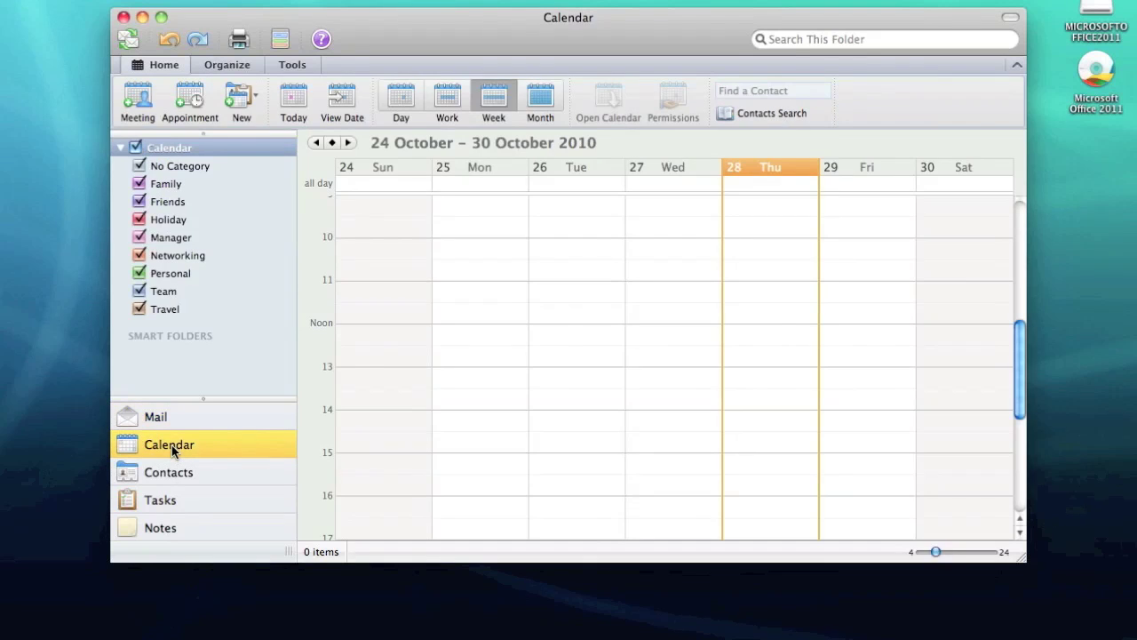
{"action": "left_click", "coordinate": [171, 471]}
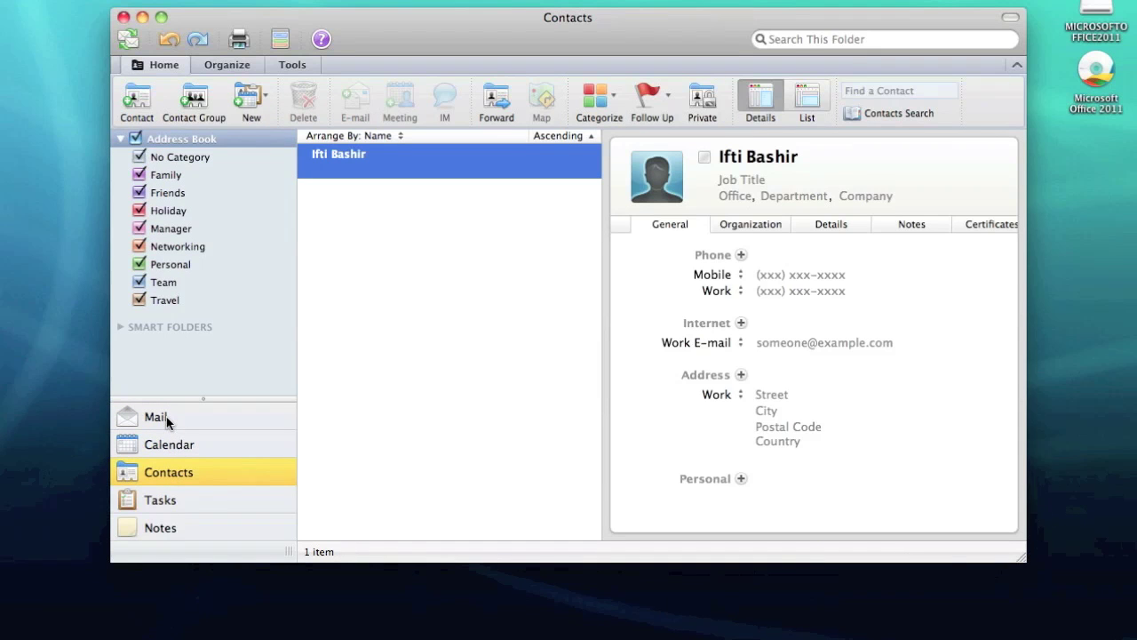
{"action": "left_click", "coordinate": [166, 419]}
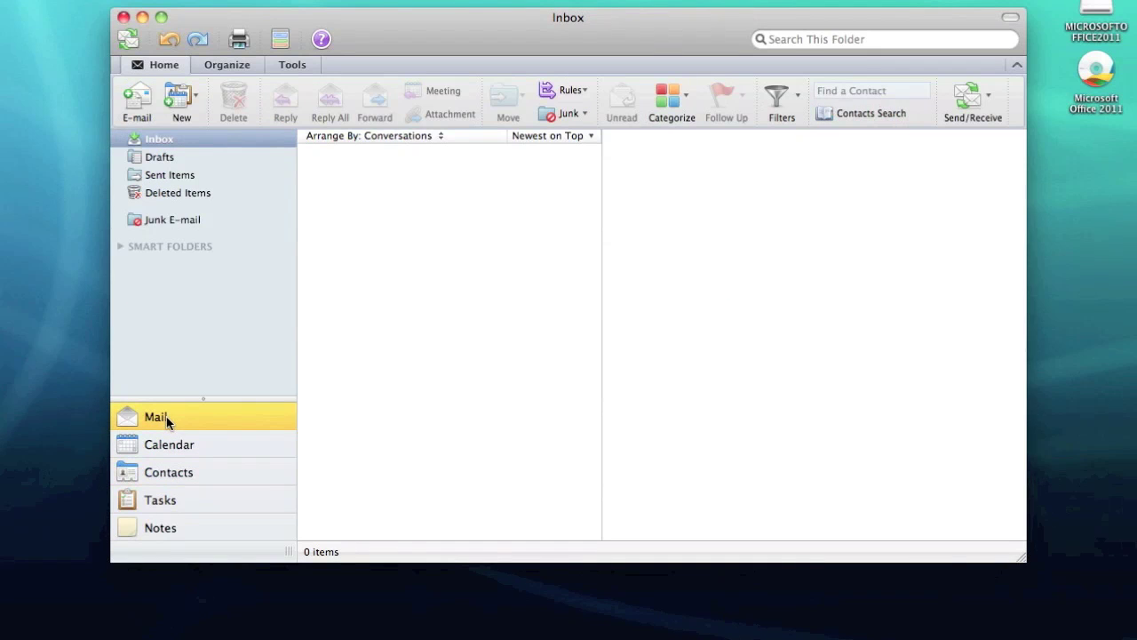